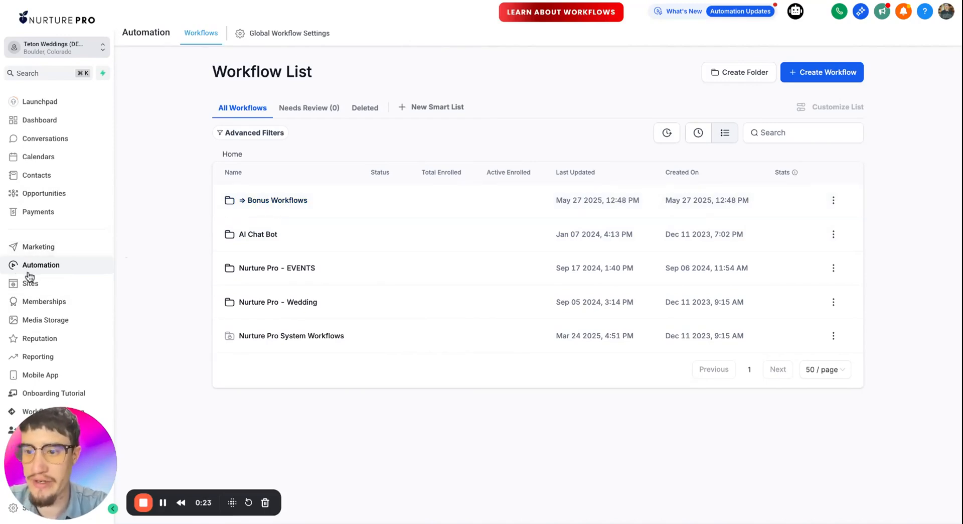
Step: View the workflow in the Social Media folder inside Bonus Workflows, and return to the folder's list
{"action": "left_click", "coordinate": [258, 204]}
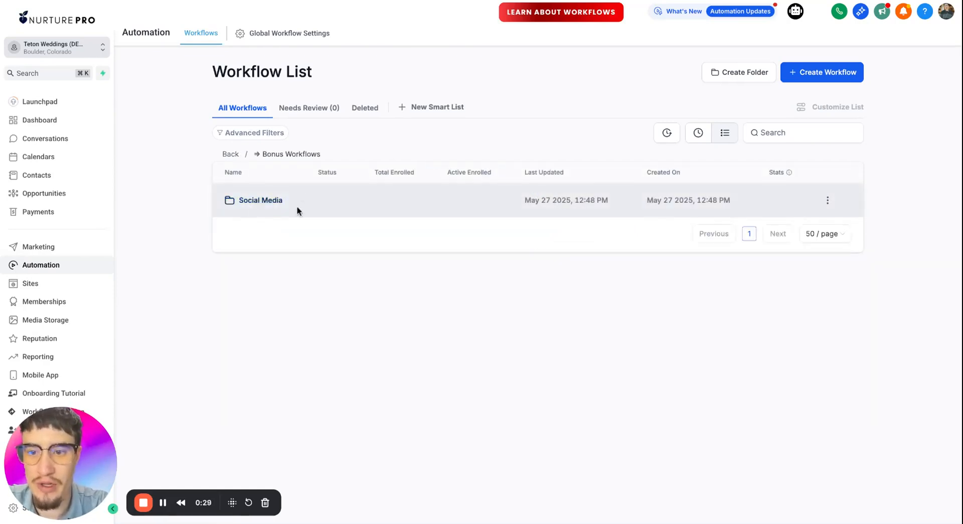
{"action": "left_click", "coordinate": [248, 203]}
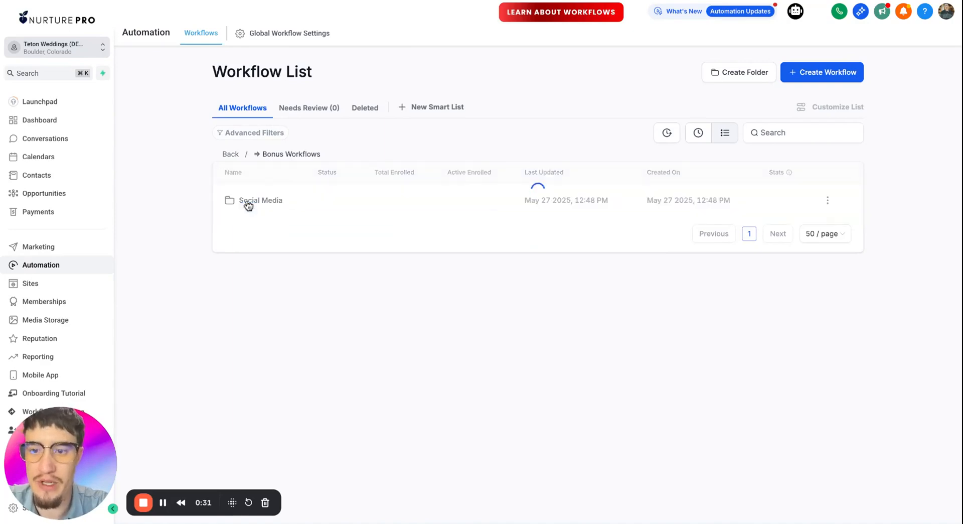
{"action": "left_click", "coordinate": [249, 203]}
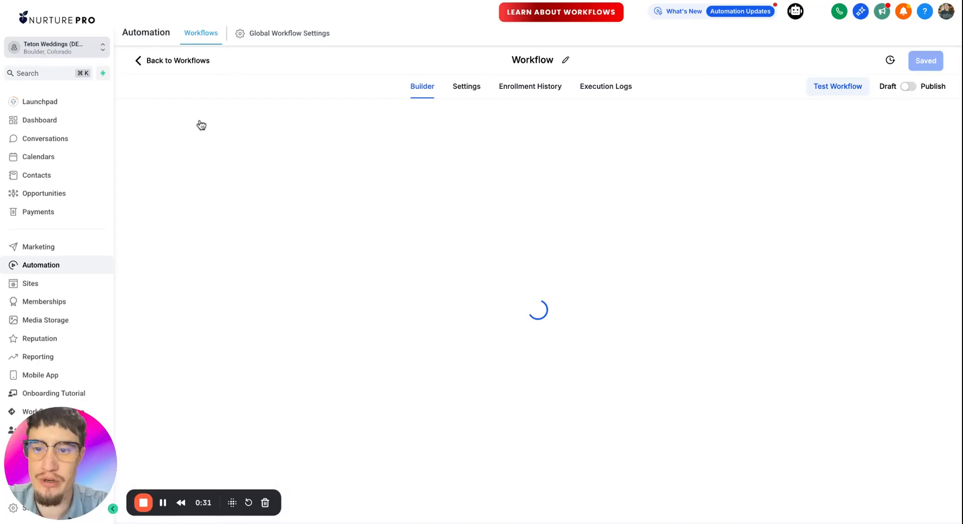
{"action": "left_click", "coordinate": [140, 60]}
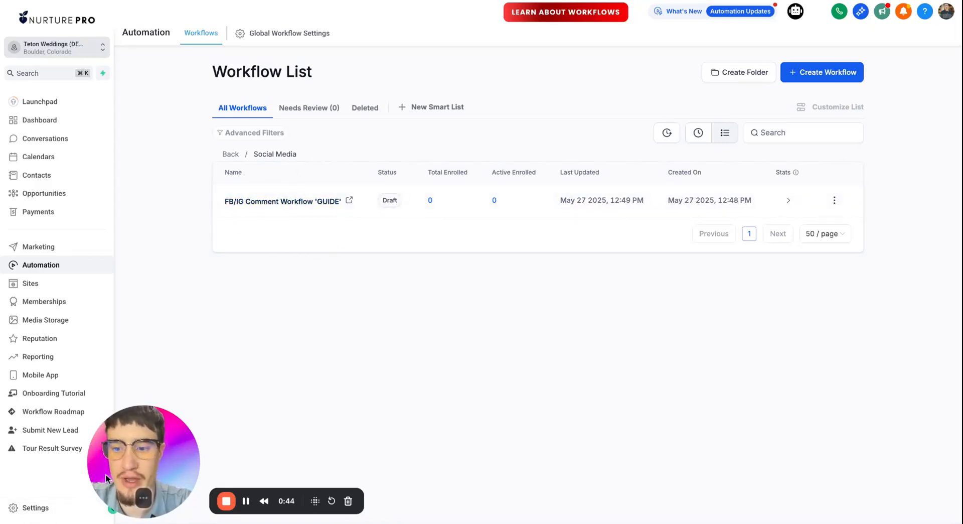
Step: Open the Integrations page in the account settings
{"action": "left_click_drag", "start_coordinate": [105, 504], "coordinate": [106, 474]}
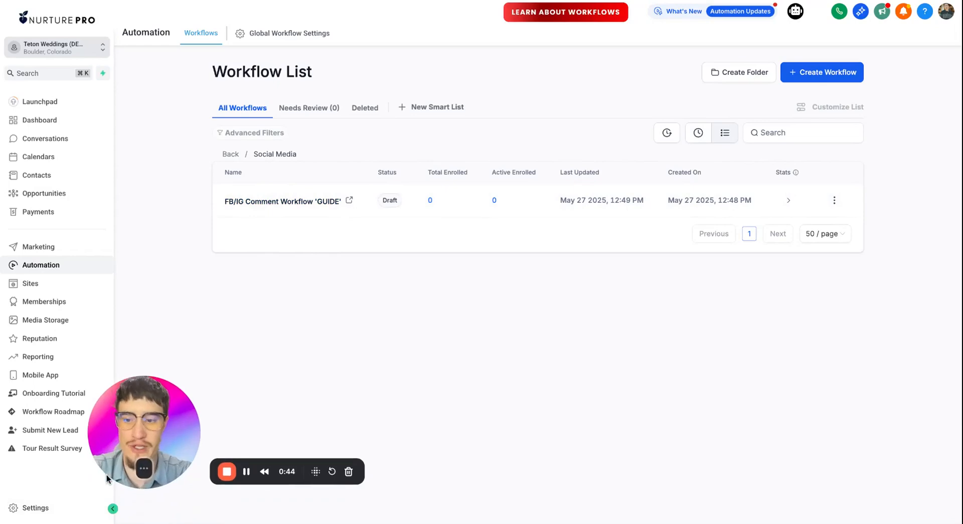
{"action": "left_click", "coordinate": [36, 508]}
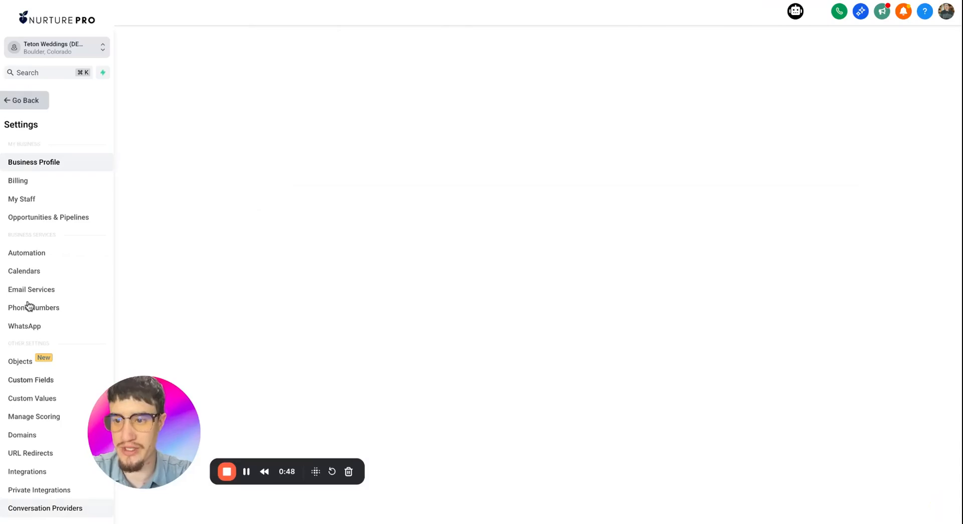
{"action": "scroll", "coordinate": [19, 340], "scroll_direction": "down", "scroll_amount": 1}
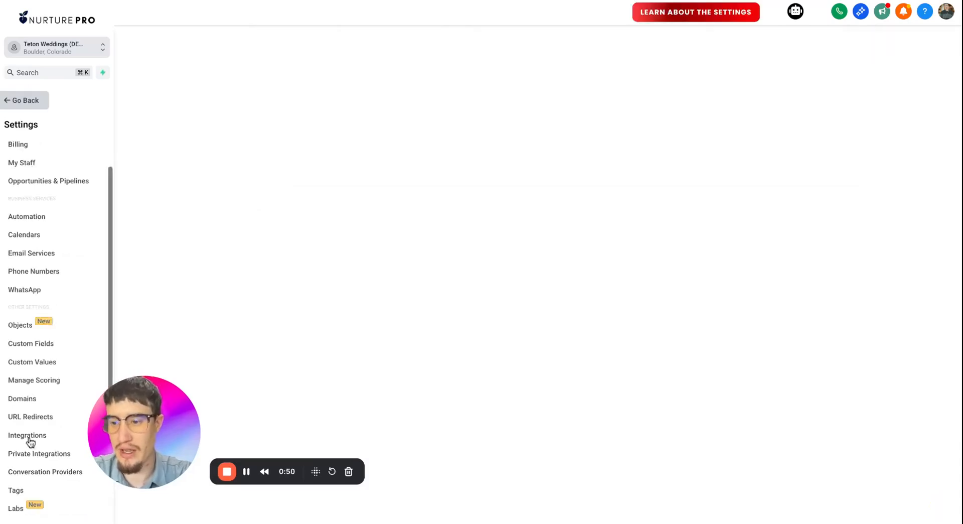
{"action": "scroll", "coordinate": [28, 375], "scroll_direction": "down", "scroll_amount": 1}
{"action": "scroll", "coordinate": [28, 379], "scroll_direction": "down", "scroll_amount": 1}
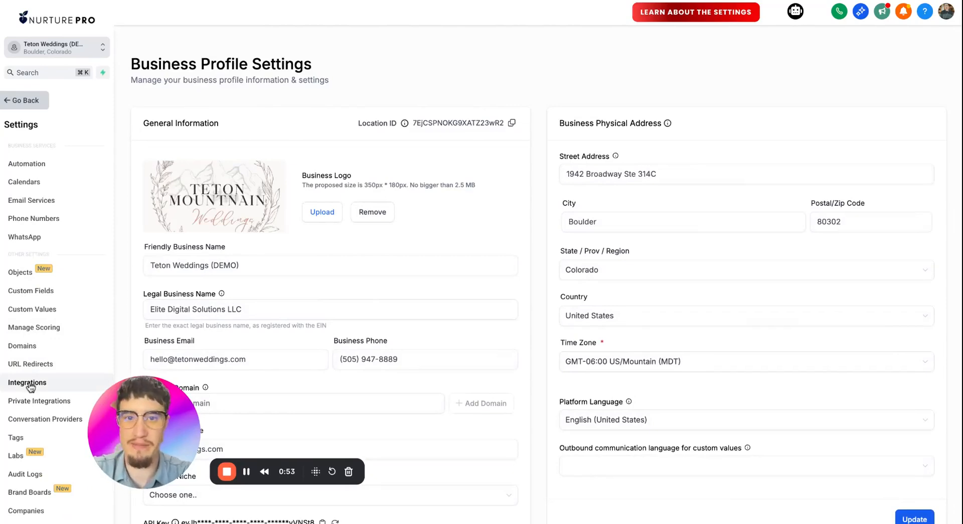
{"action": "left_click", "coordinate": [28, 383]}
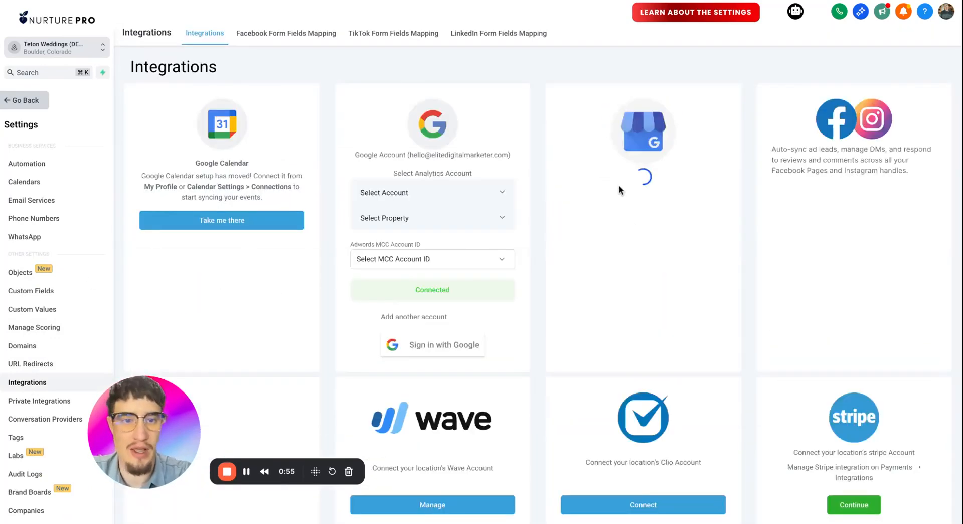
Step: Review the Facebook and Instagram connection card and the ad accounts it offers, leaving the selection empty
{"action": "scroll", "coordinate": [829, 186], "scroll_direction": "down", "scroll_amount": 1}
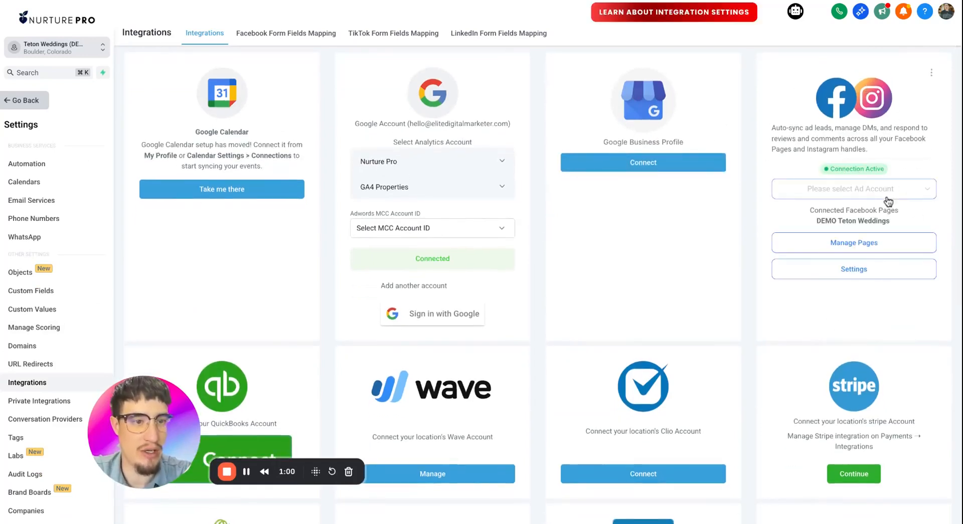
{"action": "scroll", "coordinate": [885, 135], "scroll_direction": "up", "scroll_amount": 1}
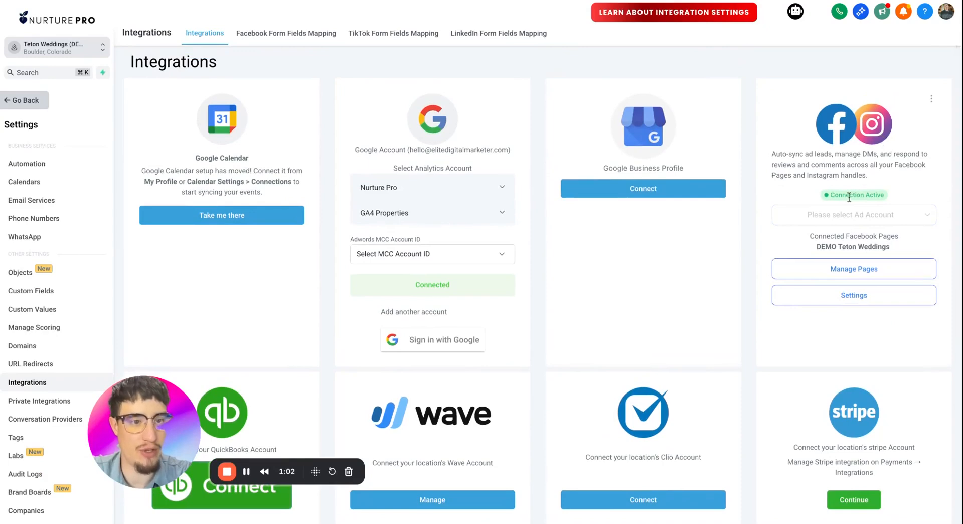
{"action": "left_click", "coordinate": [837, 221]}
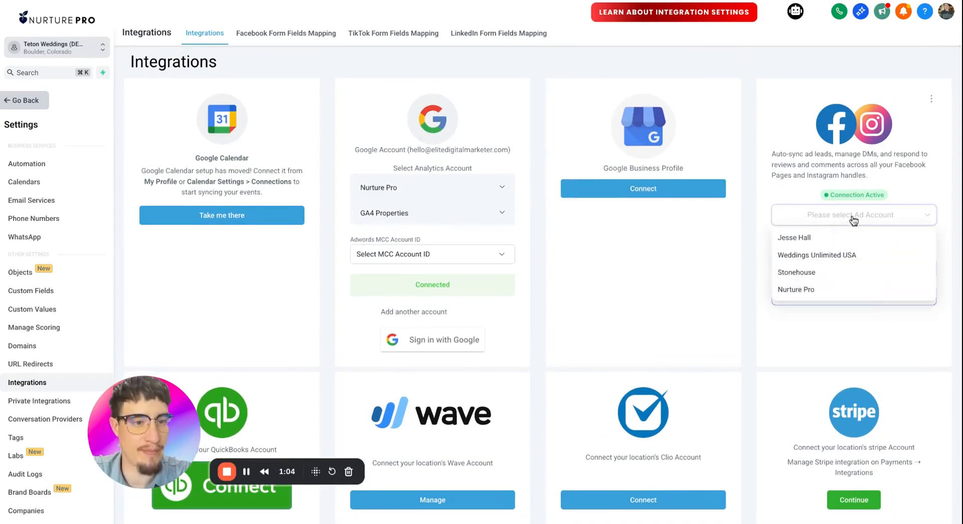
{"action": "left_click", "coordinate": [773, 330]}
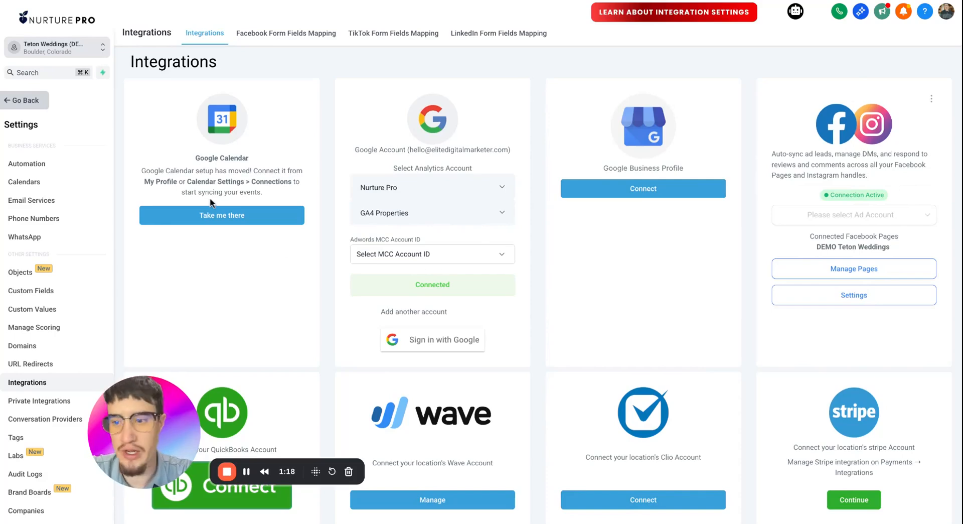
Step: Return to the automations and open FB/IG Comment Workflow 'GUIDE' from the Social Media folder inside Bonus Workflows
{"action": "left_click", "coordinate": [29, 99]}
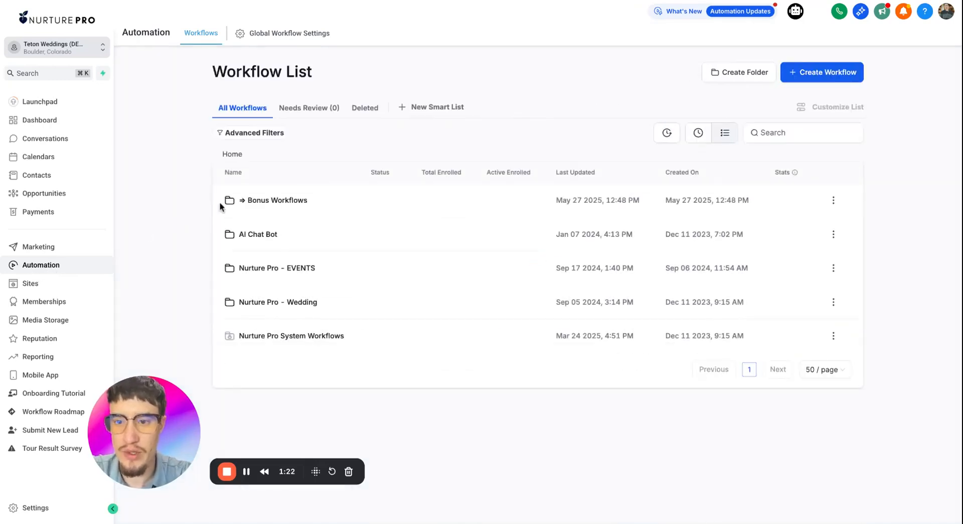
{"action": "left_click", "coordinate": [249, 200]}
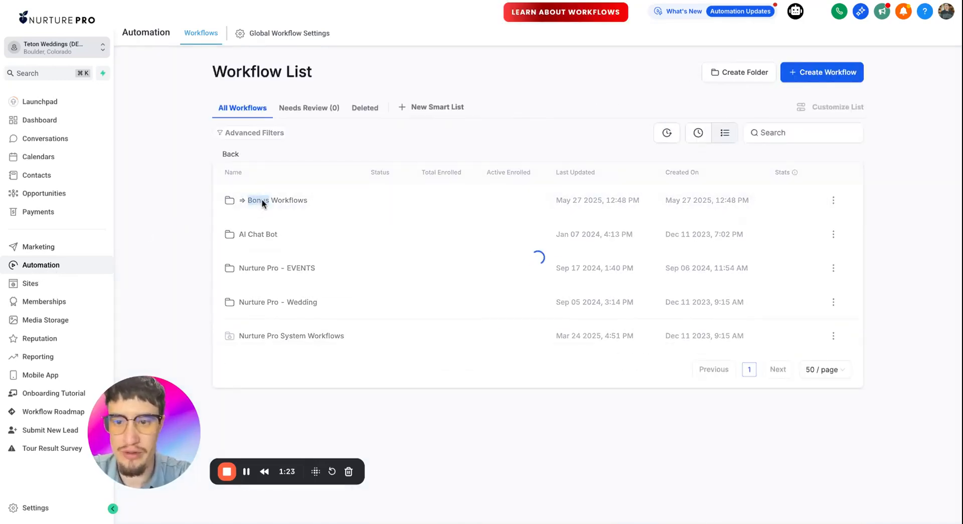
{"action": "left_click", "coordinate": [271, 206]}
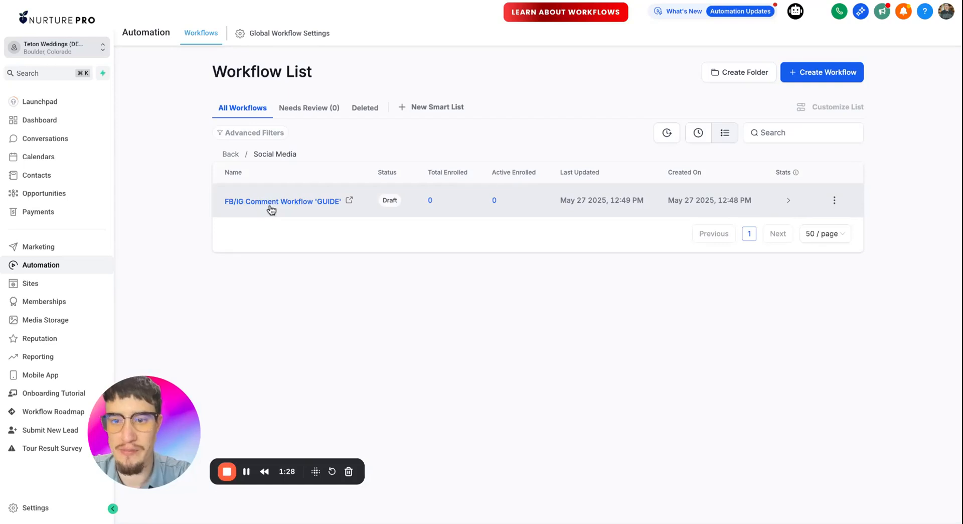
{"action": "left_click", "coordinate": [305, 207]}
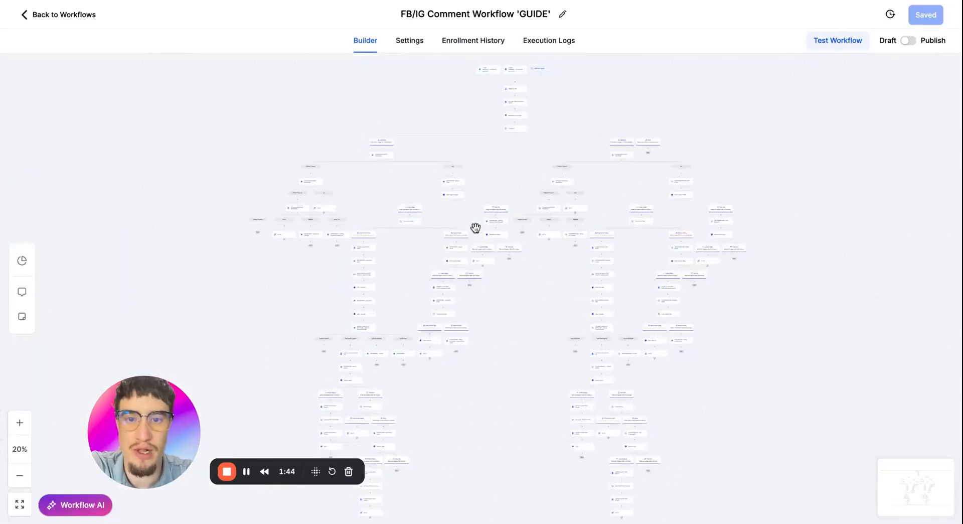
Step: Examine the workflow's overall structure, from its triggers through the Facebook and Instagram branches
{"action": "scroll", "coordinate": [480, 231], "scroll_direction": "up", "scroll_amount": 2}
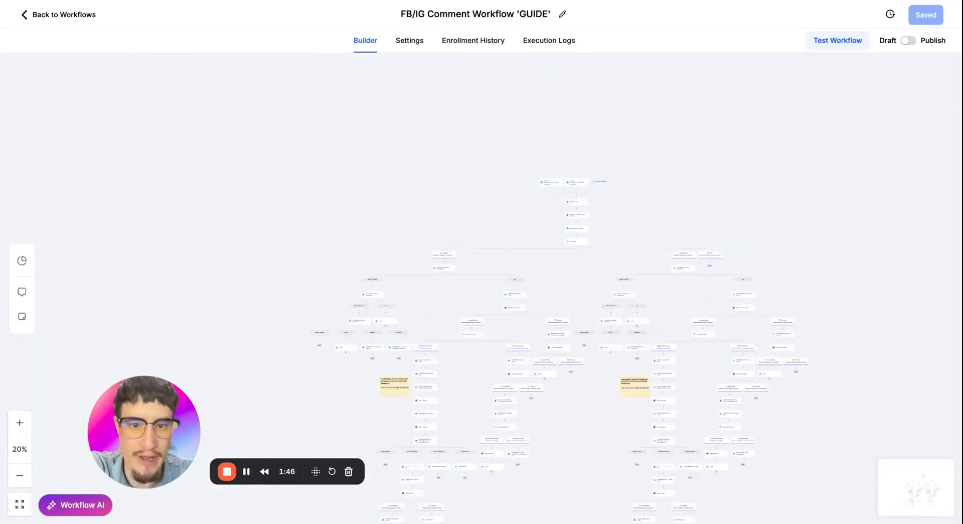
{"action": "scroll", "coordinate": [480, 232], "scroll_direction": "right", "scroll_amount": 2}
{"action": "scroll", "coordinate": [480, 232], "scroll_direction": "up", "scroll_amount": 3}
{"action": "scroll", "coordinate": [441, 299], "scroll_direction": "up", "scroll_amount": 5}
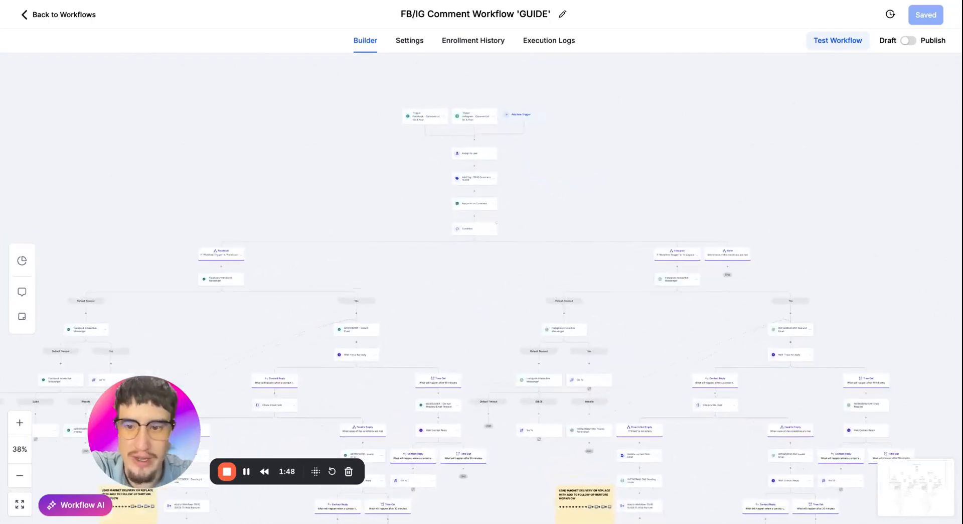
{"action": "scroll", "coordinate": [355, 271], "scroll_direction": "down", "scroll_amount": 3}
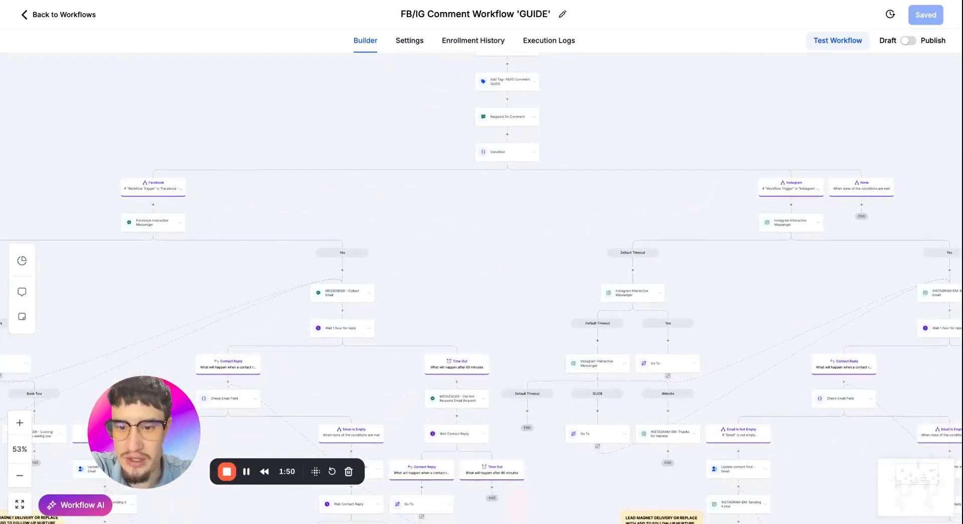
{"action": "scroll", "coordinate": [355, 271], "scroll_direction": "up", "scroll_amount": 5}
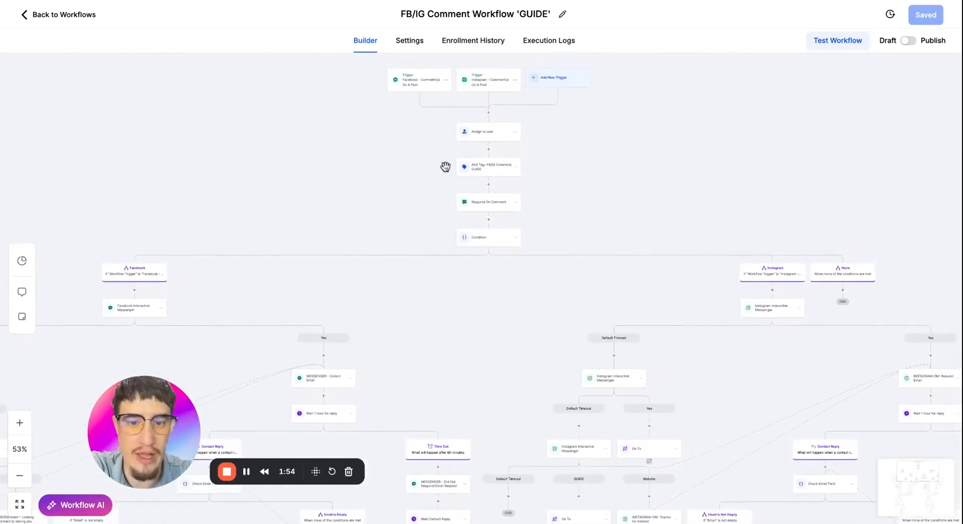
{"action": "scroll", "coordinate": [446, 168], "scroll_direction": "down", "scroll_amount": 1}
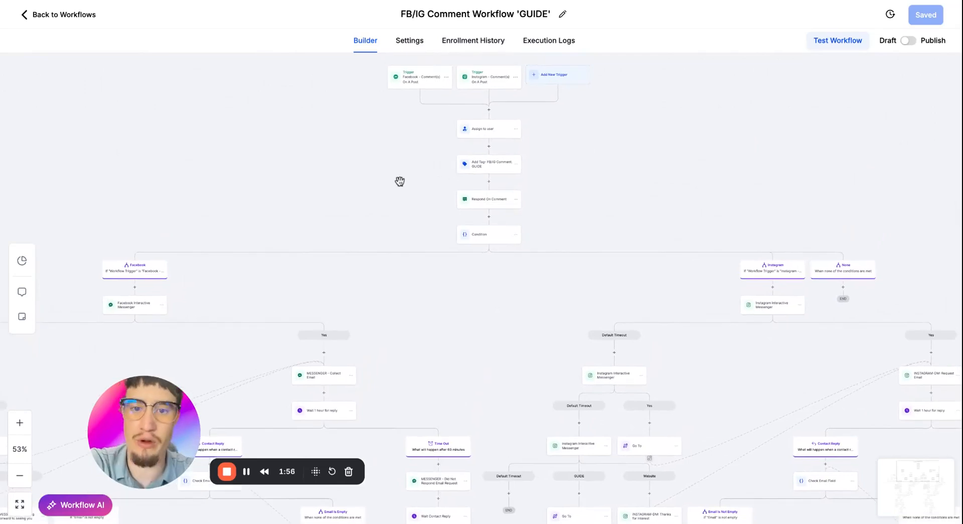
{"action": "scroll", "coordinate": [370, 307], "scroll_direction": "down", "scroll_amount": 5}
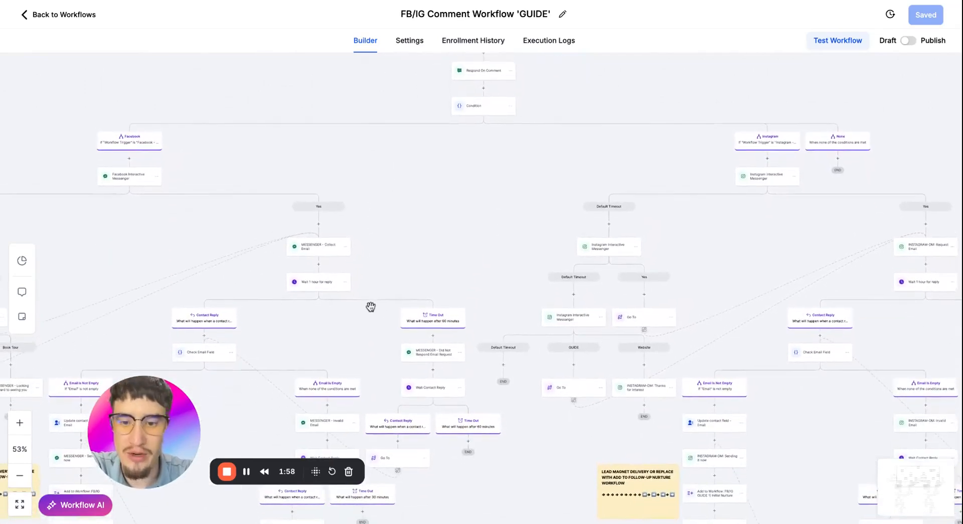
{"action": "scroll", "coordinate": [370, 307], "scroll_direction": "up", "scroll_amount": 6}
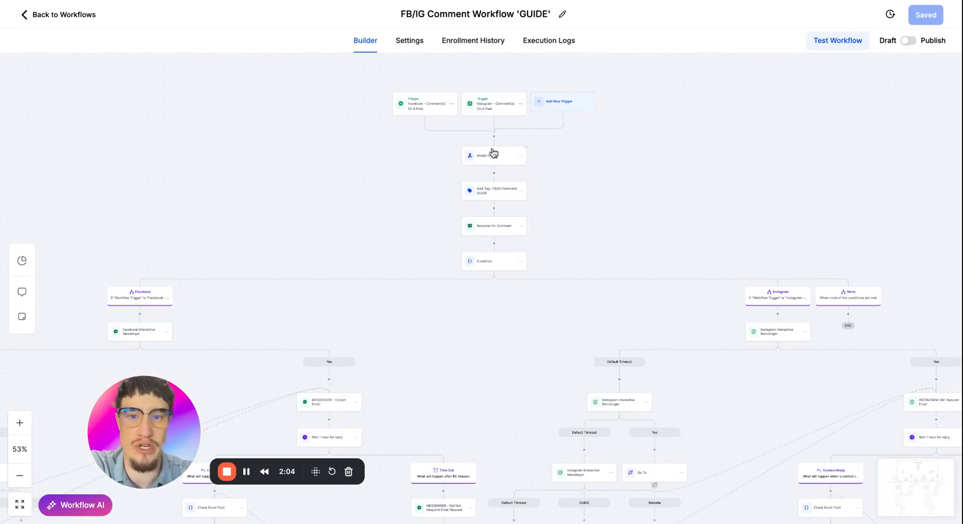
{"action": "scroll", "coordinate": [441, 172], "scroll_direction": "down", "scroll_amount": 1}
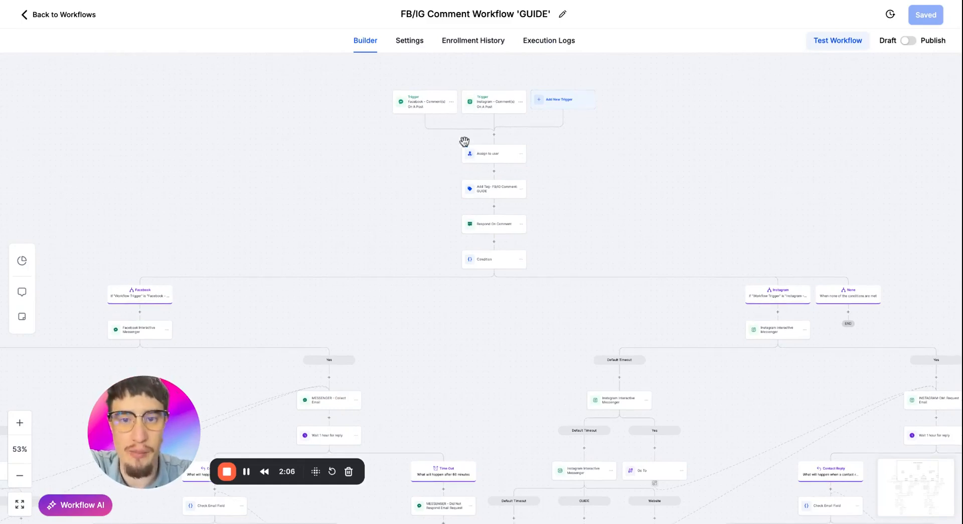
{"action": "scroll", "coordinate": [441, 155], "scroll_direction": "right", "scroll_amount": 1}
{"action": "scroll", "coordinate": [441, 155], "scroll_direction": "up", "scroll_amount": 1}
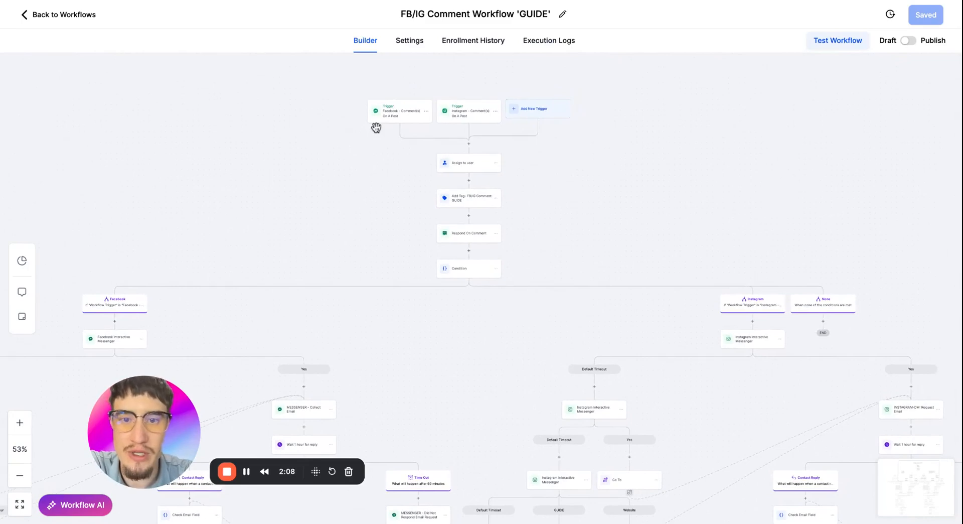
Step: Open the Facebook - Comment(s) On A Post trigger and remove its blank filter, keeping the Contains Phrase and Page Is filters
{"action": "scroll", "coordinate": [377, 127], "scroll_direction": "up", "scroll_amount": 5}
{"action": "scroll", "coordinate": [376, 128], "scroll_direction": "up", "scroll_amount": 3}
{"action": "scroll", "coordinate": [376, 128], "scroll_direction": "right", "scroll_amount": 3}
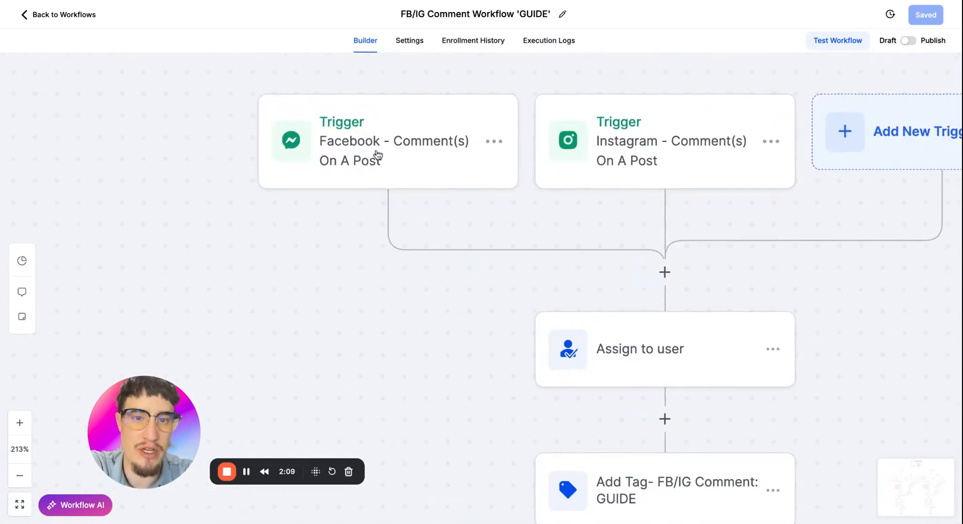
{"action": "left_click", "coordinate": [384, 160]}
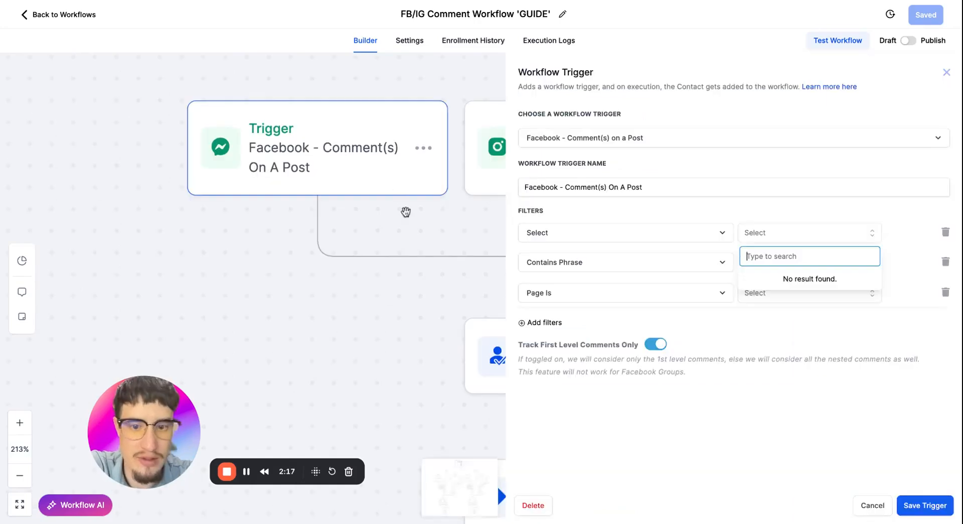
{"action": "left_click", "coordinate": [404, 213]}
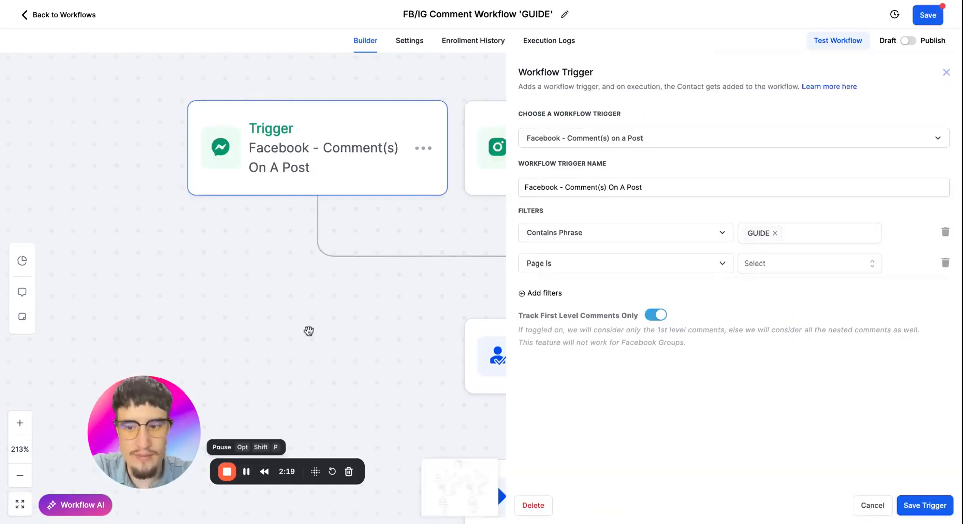
{"action": "scroll", "coordinate": [307, 331], "scroll_direction": "right", "scroll_amount": 3}
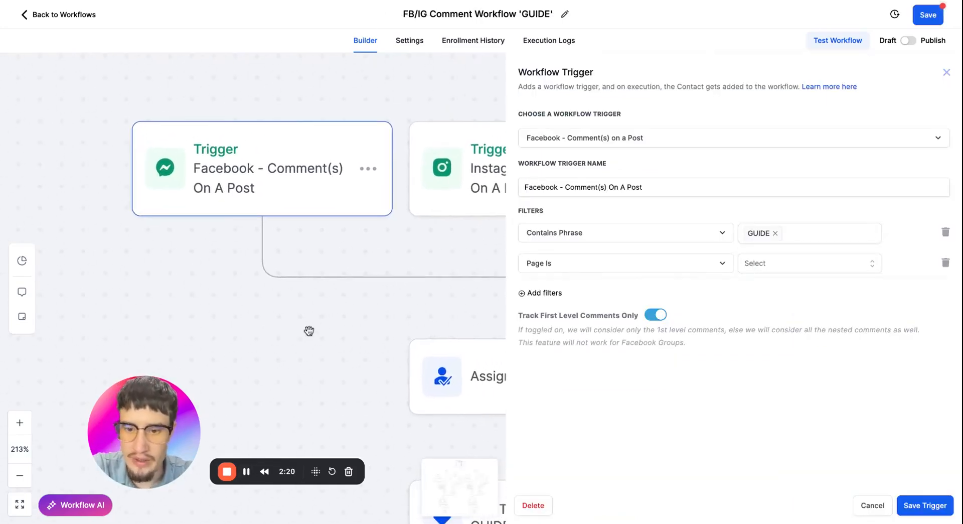
{"action": "scroll", "coordinate": [309, 331], "scroll_direction": "right", "scroll_amount": 3}
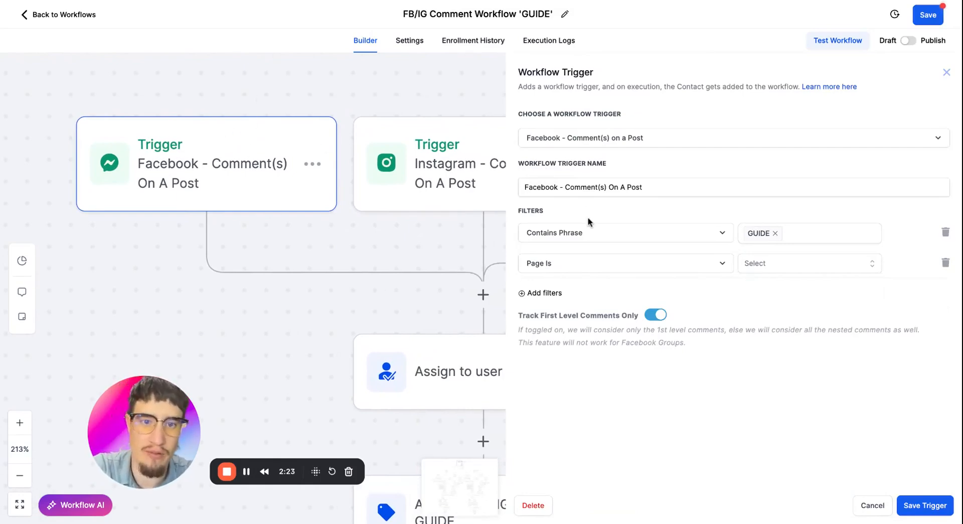
{"action": "scroll", "coordinate": [405, 170], "scroll_direction": "right", "scroll_amount": 3}
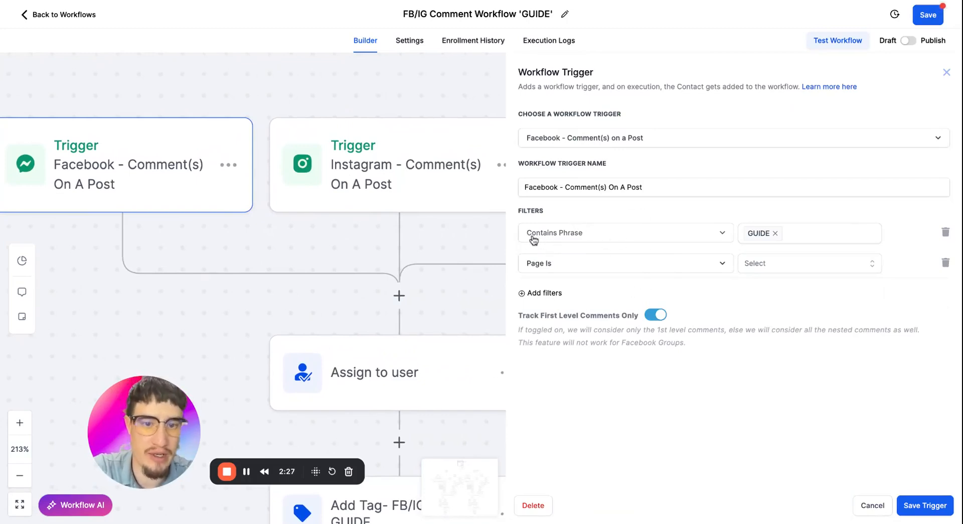
Step: Set the Facebook trigger's Page Is filter to DEMO Teton Weddings, keeping GUIDE as the phrase
{"action": "left_click", "coordinate": [760, 225]}
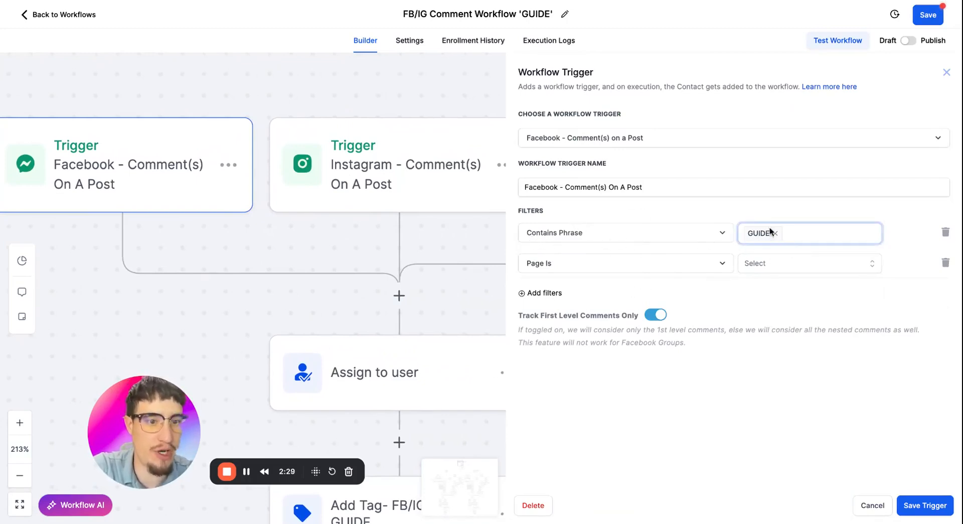
{"action": "left_click", "coordinate": [722, 265]}
{"action": "left_click", "coordinate": [553, 338]}
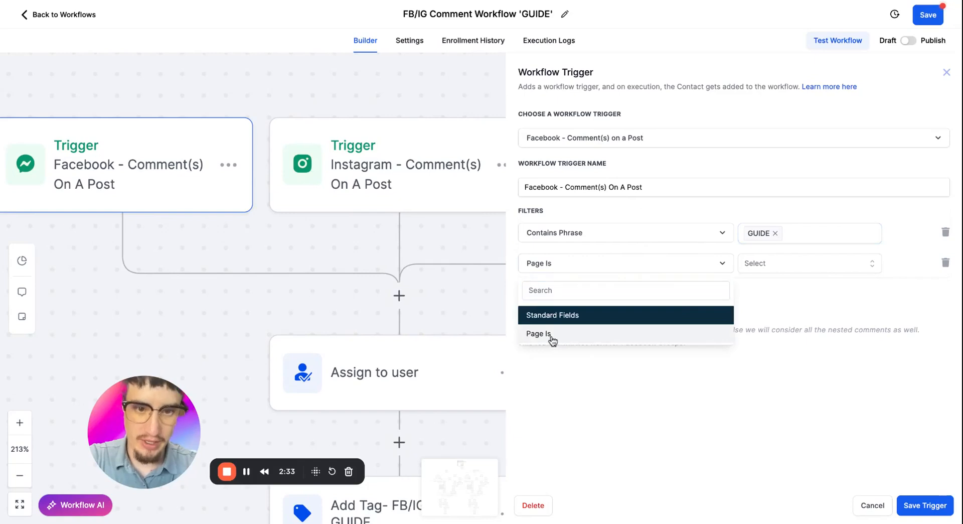
{"action": "left_click", "coordinate": [781, 270]}
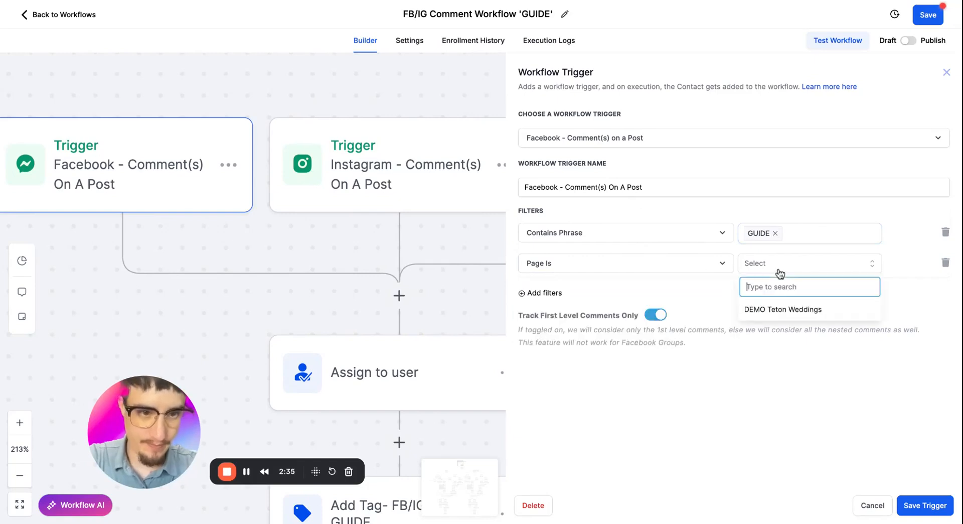
{"action": "left_click", "coordinate": [771, 311]}
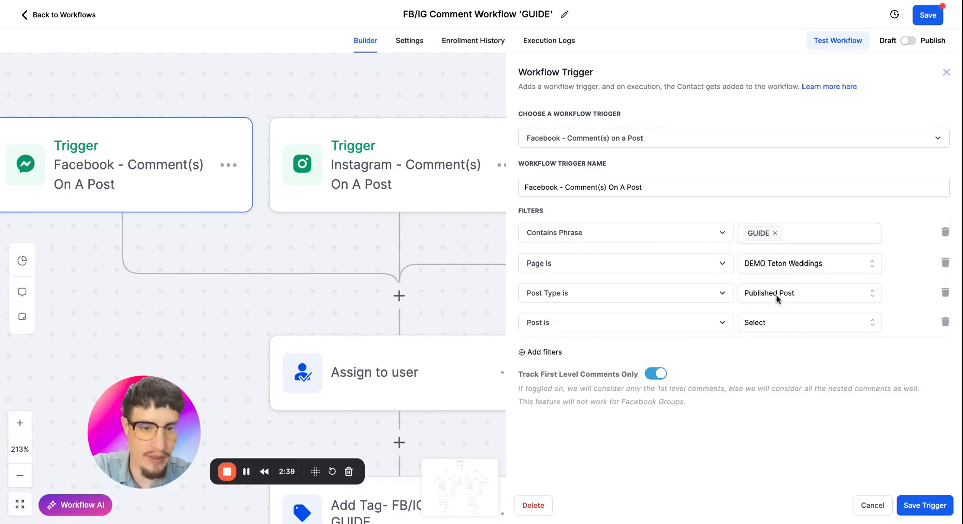
Step: Keep Published Post as the post type, remove the Post is filter, and save the Facebook trigger
{"action": "left_click", "coordinate": [825, 301]}
{"action": "left_click", "coordinate": [785, 358]}
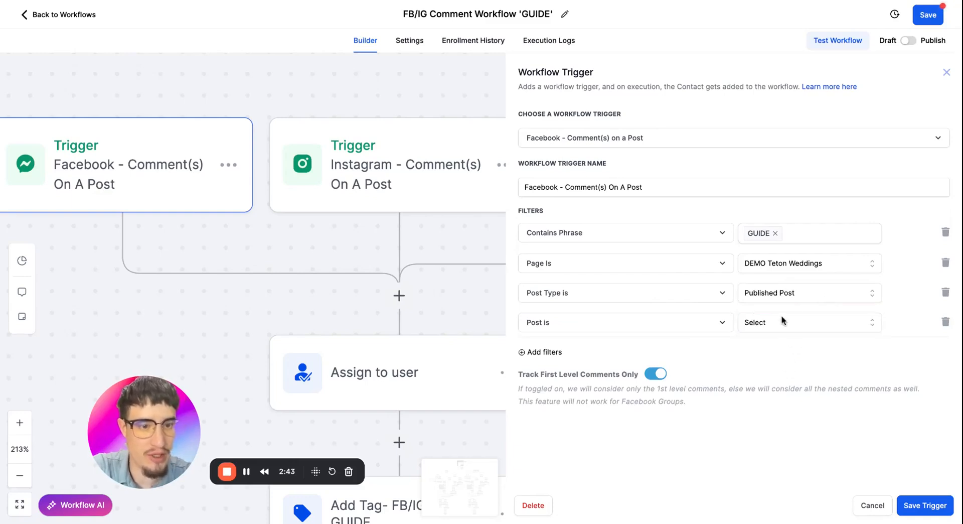
{"action": "left_click", "coordinate": [767, 323]}
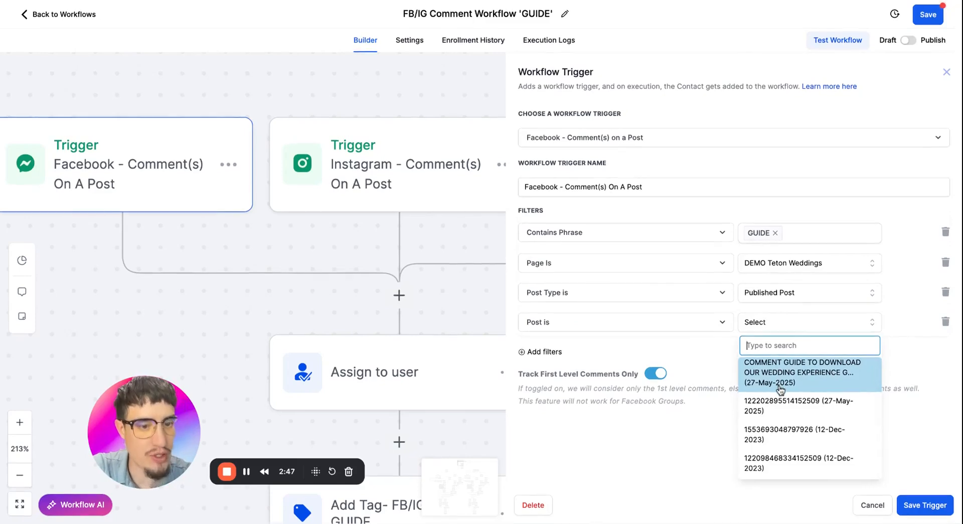
{"action": "scroll", "coordinate": [783, 374], "scroll_direction": "up", "scroll_amount": 1}
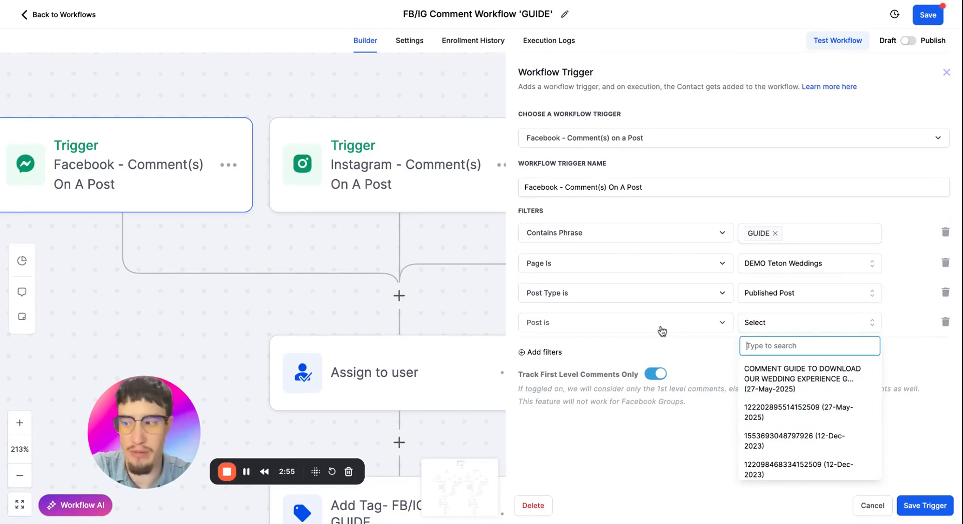
{"action": "left_click", "coordinate": [946, 324]}
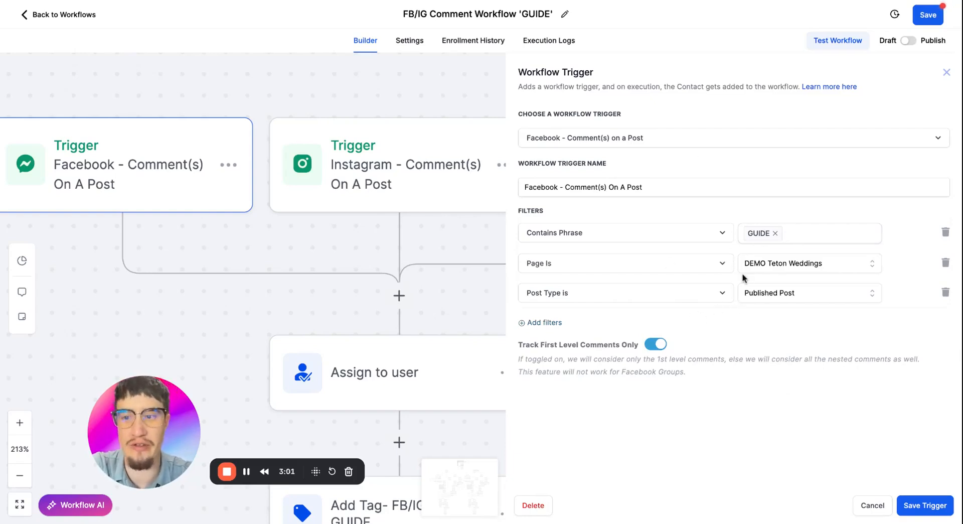
{"action": "scroll", "coordinate": [425, 293], "scroll_direction": "left", "scroll_amount": 1}
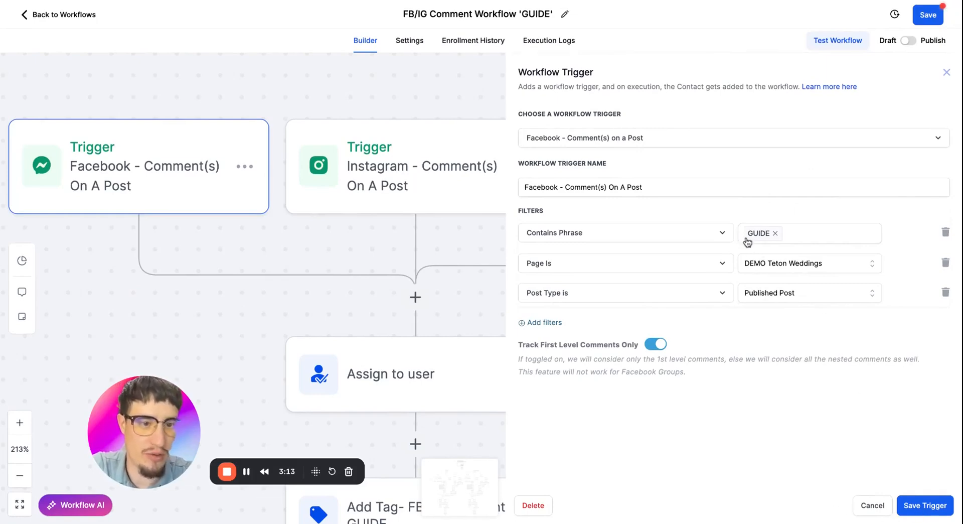
{"action": "left_click", "coordinate": [909, 508]}
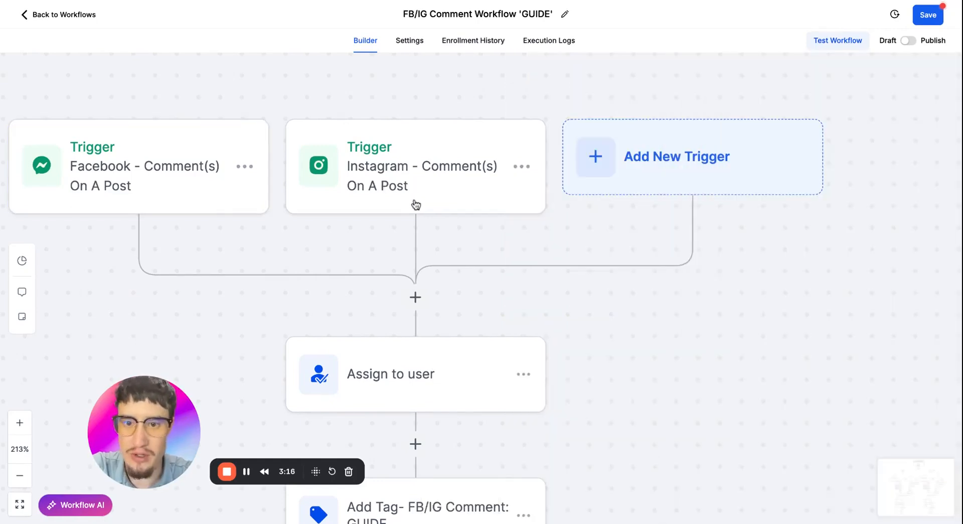
Step: Open the Instagram - Comment(s) On A Post trigger and try to set its Page Is filter to DEMO Teton Weddings
{"action": "left_click", "coordinate": [416, 204]}
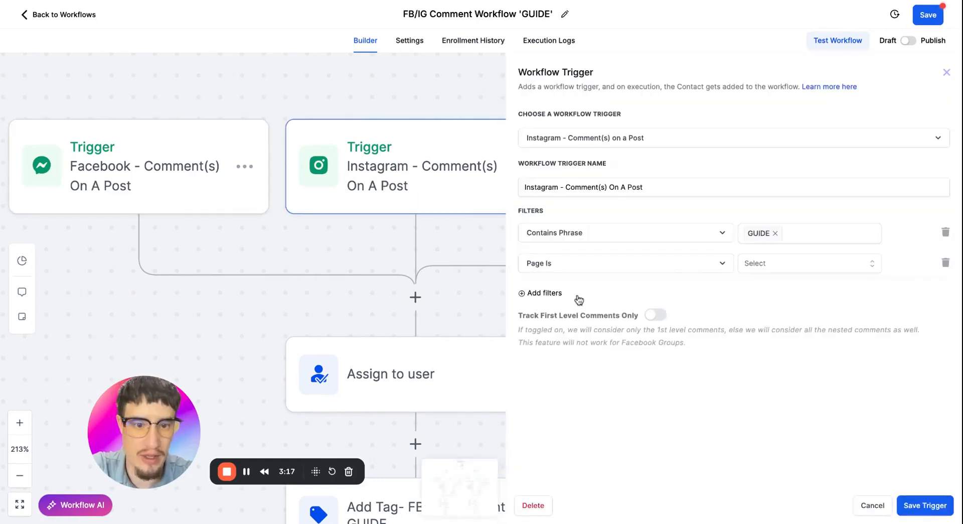
{"action": "left_click", "coordinate": [802, 267]}
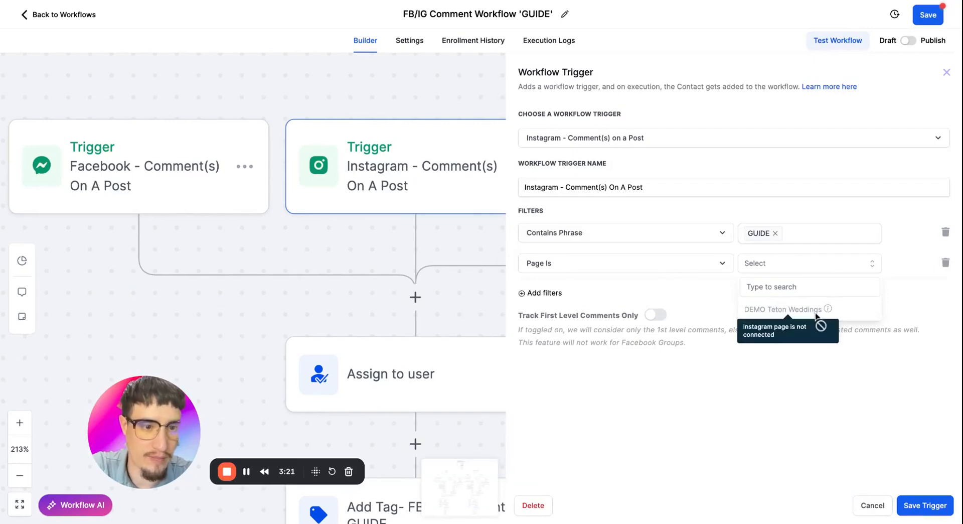
{"action": "mouse_move", "coordinate": [789, 310]}
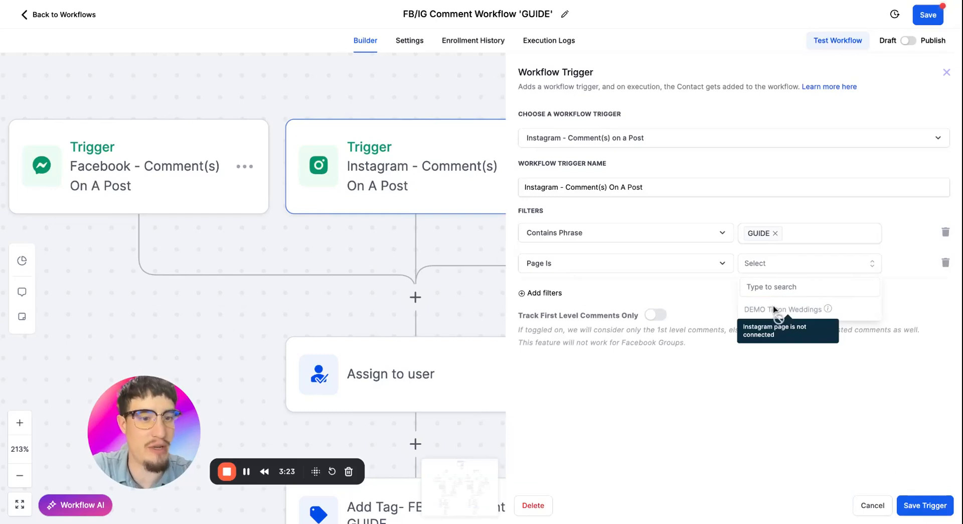
{"action": "left_click", "coordinate": [543, 294]}
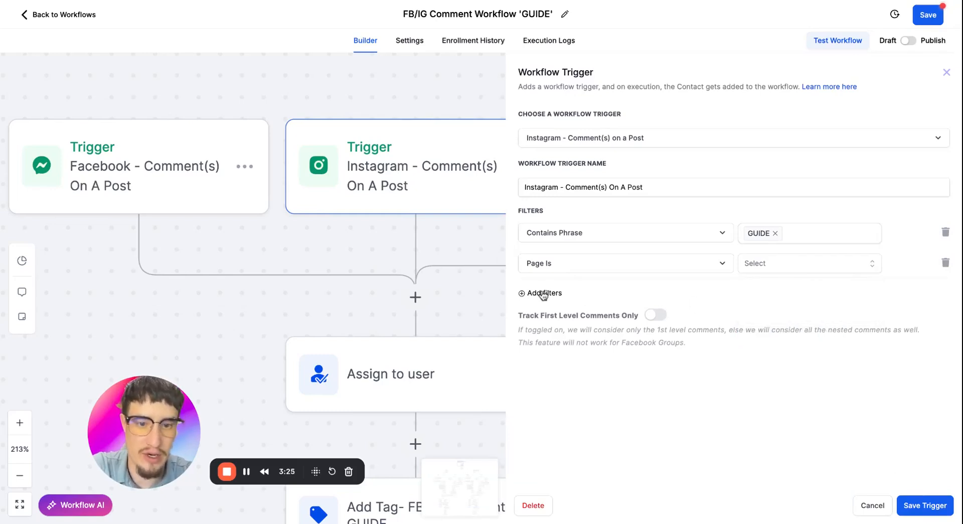
{"action": "left_click", "coordinate": [771, 270]}
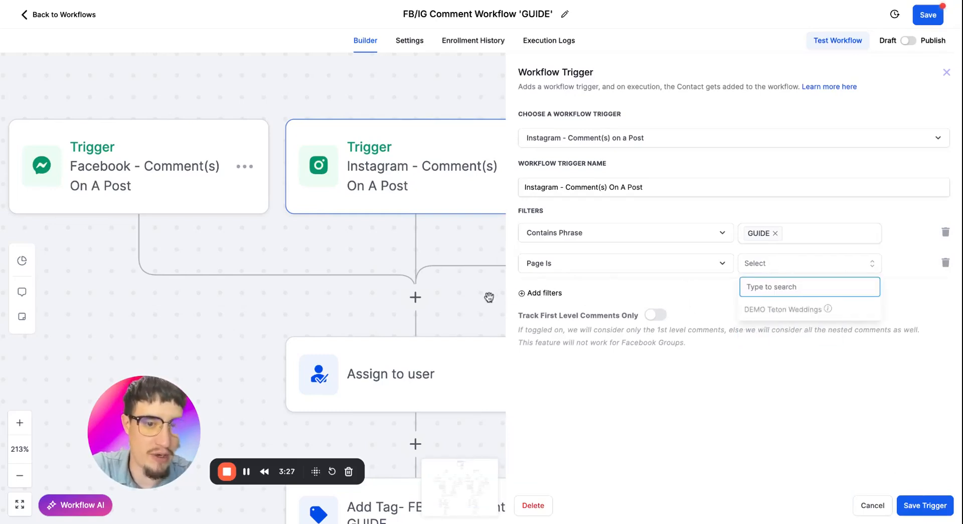
{"action": "left_click", "coordinate": [540, 302]}
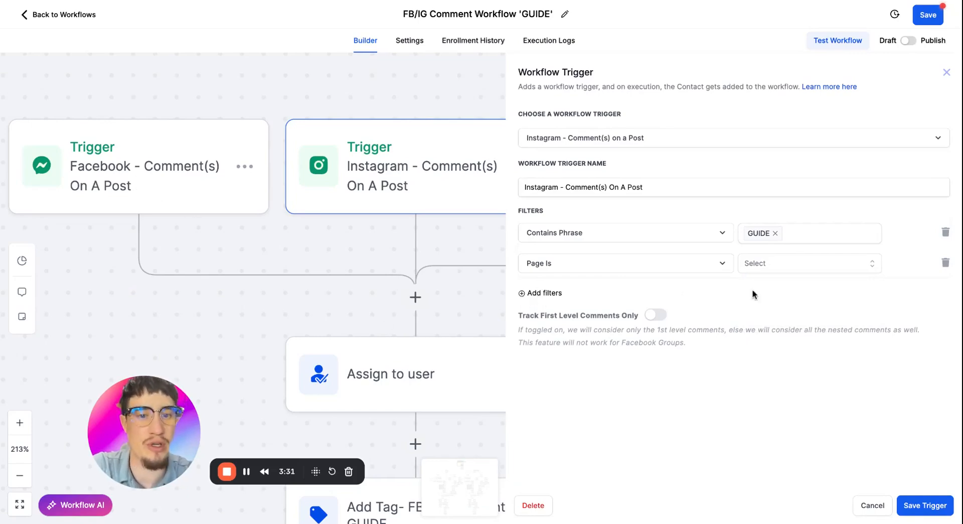
{"action": "left_click", "coordinate": [790, 270]}
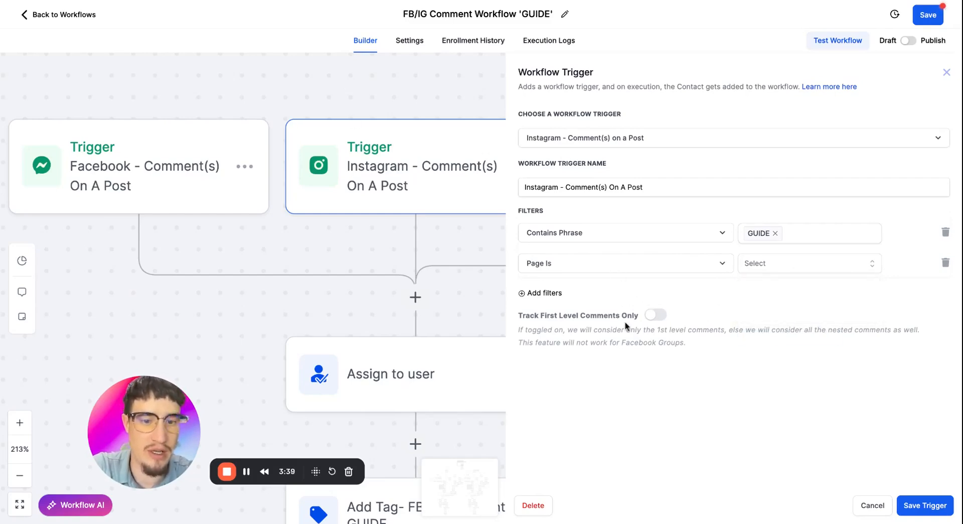
Step: Try to save the Instagram trigger with Track First Level Comments Only enabled, and close its settings
{"action": "left_click", "coordinate": [652, 321]}
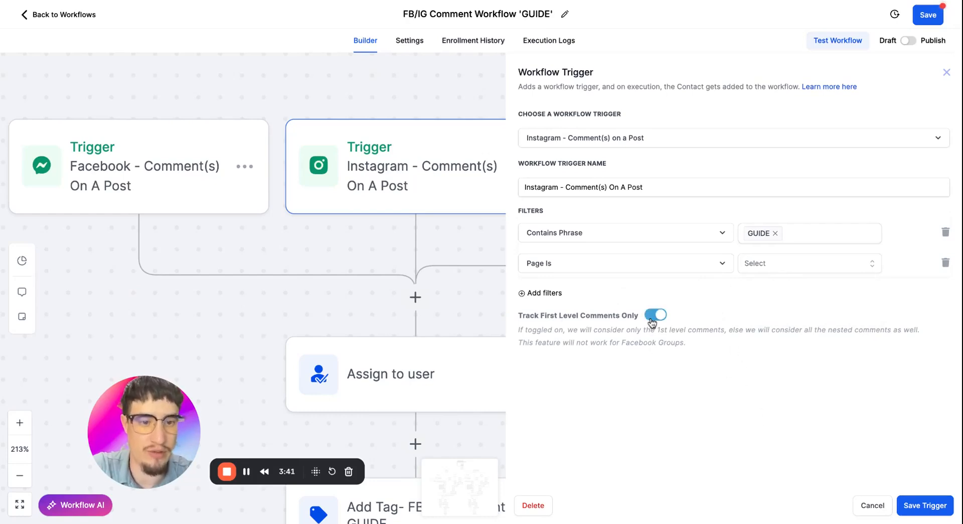
{"action": "left_click", "coordinate": [912, 508]}
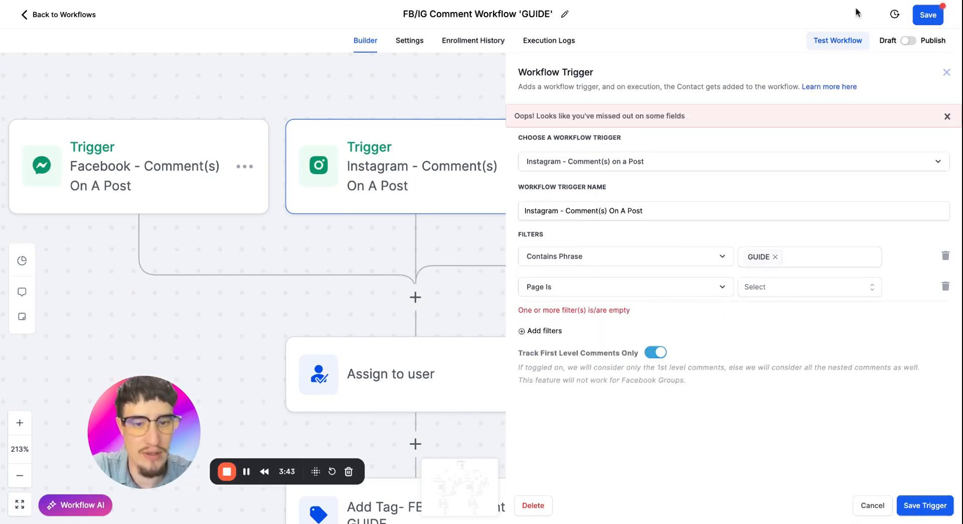
{"action": "left_click", "coordinate": [947, 73]}
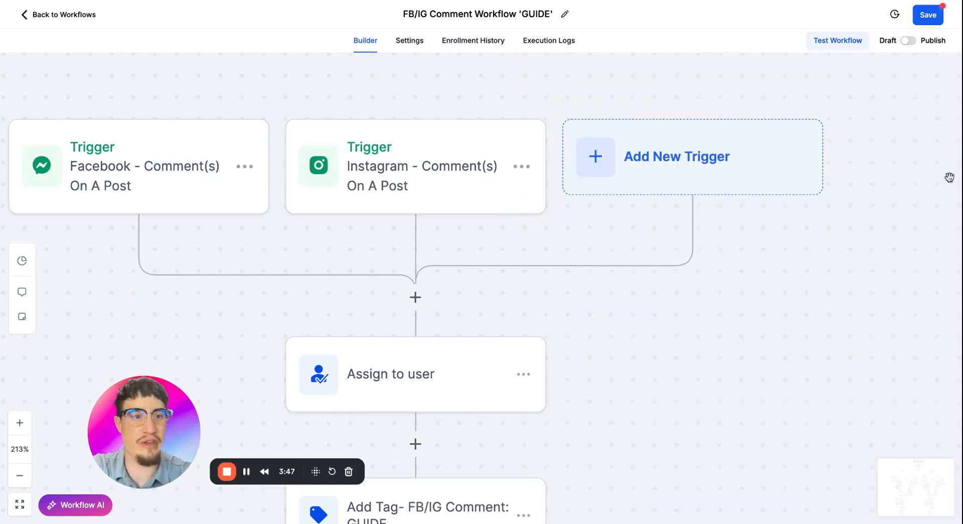
Step: Check the Facebook comment trigger's filters, close it, and save the workflow
{"action": "left_click", "coordinate": [208, 163]}
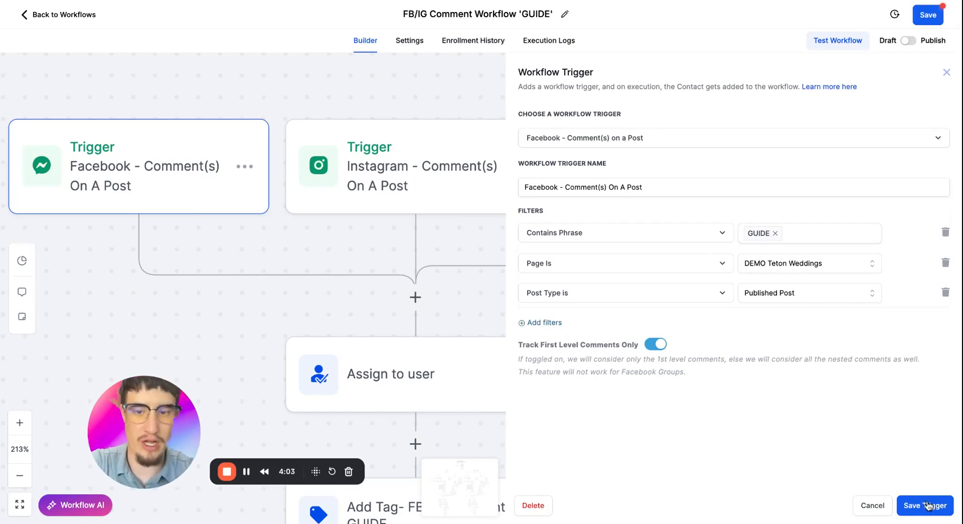
{"action": "left_click", "coordinate": [947, 72]}
{"action": "left_click", "coordinate": [928, 16]}
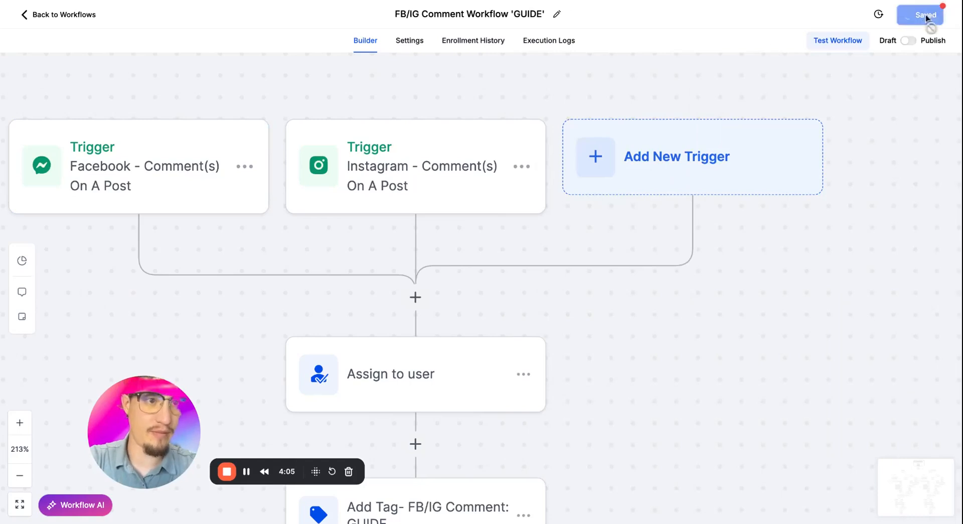
Step: Choose the third listed user in the Assign to user action and save the action
{"action": "scroll", "coordinate": [490, 330], "scroll_direction": "down", "scroll_amount": 5}
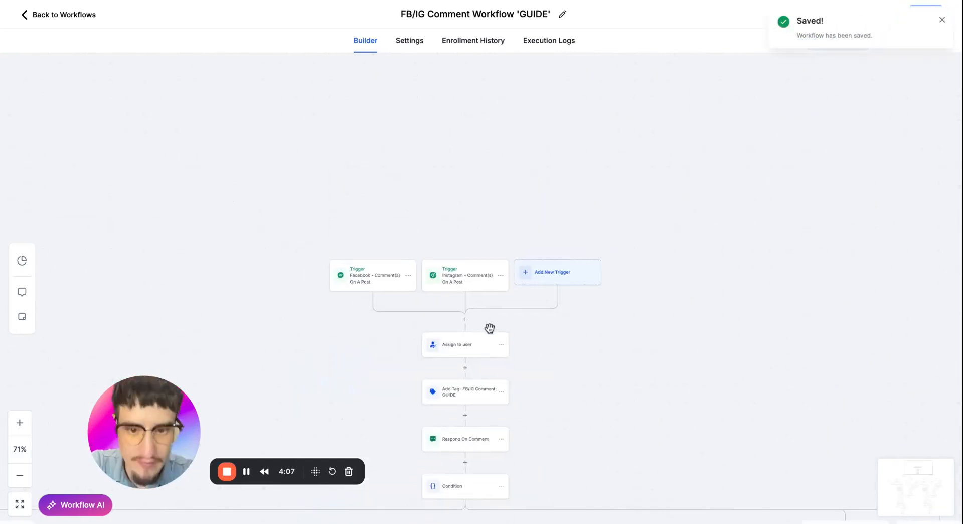
{"action": "scroll", "coordinate": [491, 329], "scroll_direction": "down", "scroll_amount": 2}
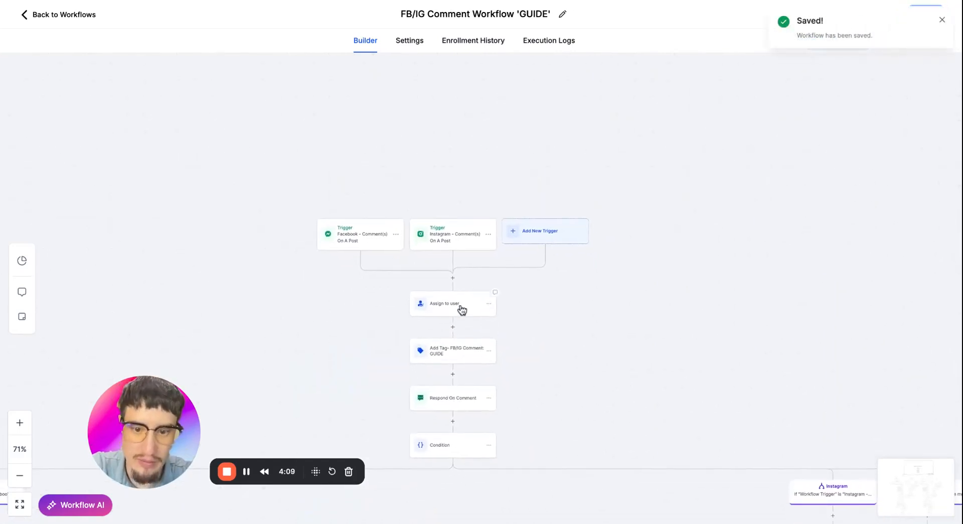
{"action": "left_click", "coordinate": [460, 307]}
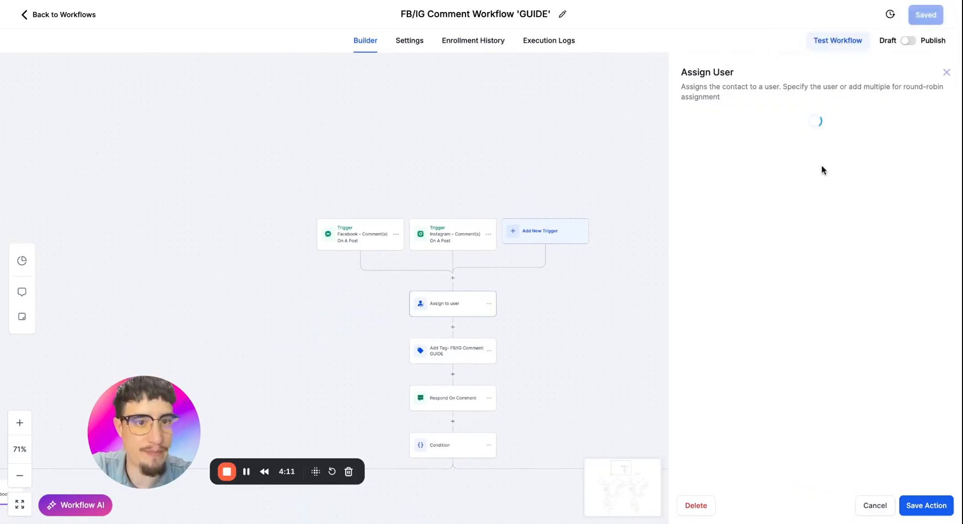
{"action": "left_click", "coordinate": [782, 197]}
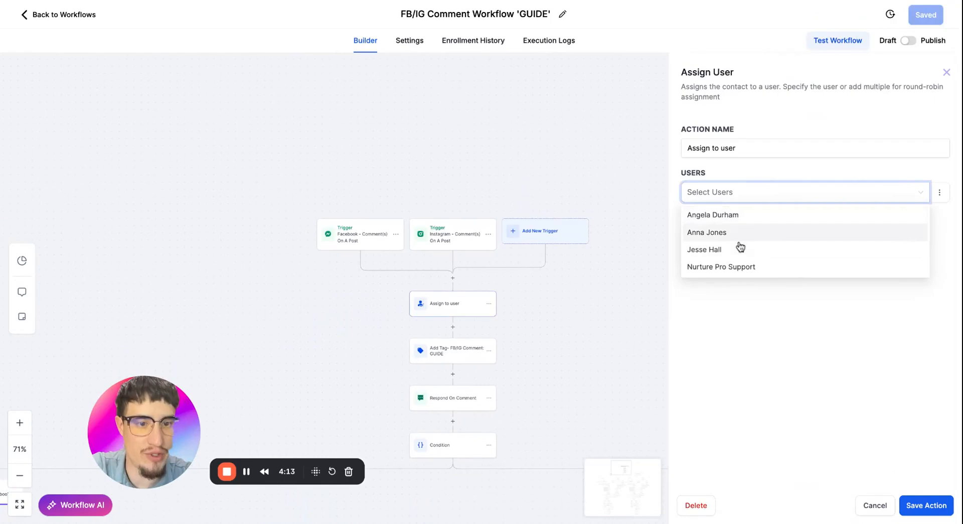
{"action": "left_click", "coordinate": [739, 248]}
{"action": "left_click", "coordinate": [919, 508]}
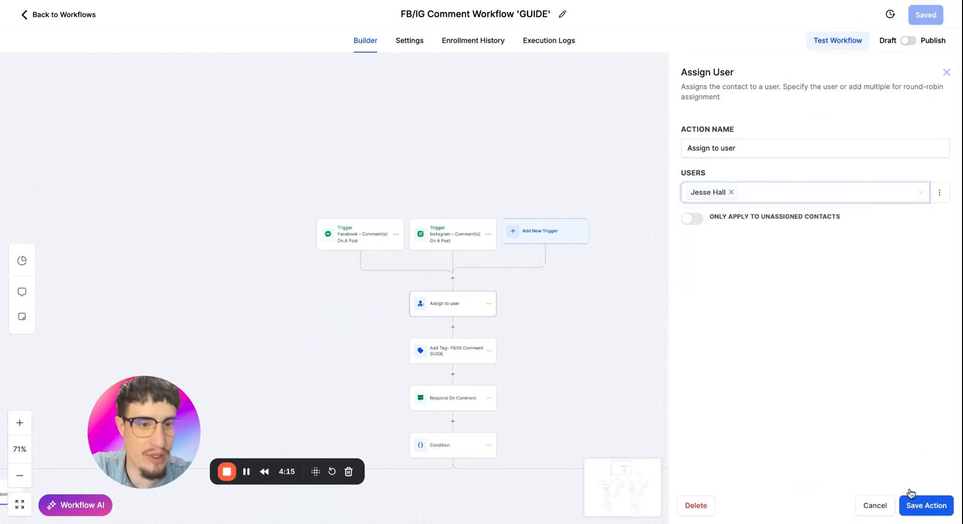
Step: Switch the workflow from Draft to Publish and try to save it
{"action": "left_click", "coordinate": [907, 44]}
{"action": "left_click", "coordinate": [927, 15]}
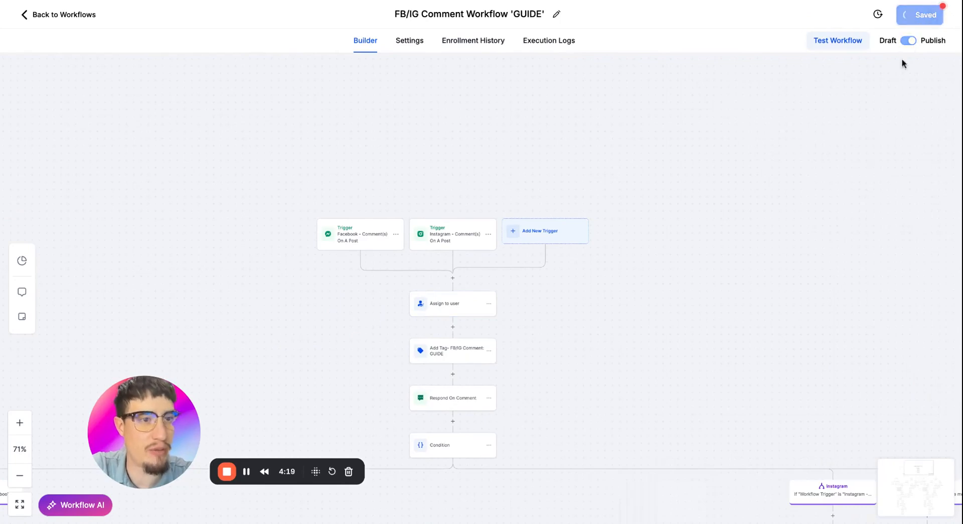
Step: In the Facebook branch's Add to Workflow action, choose 1) Initial Nurture Campaign as the workflow and save the action
{"action": "scroll", "coordinate": [715, 272], "scroll_direction": "down", "scroll_amount": 10}
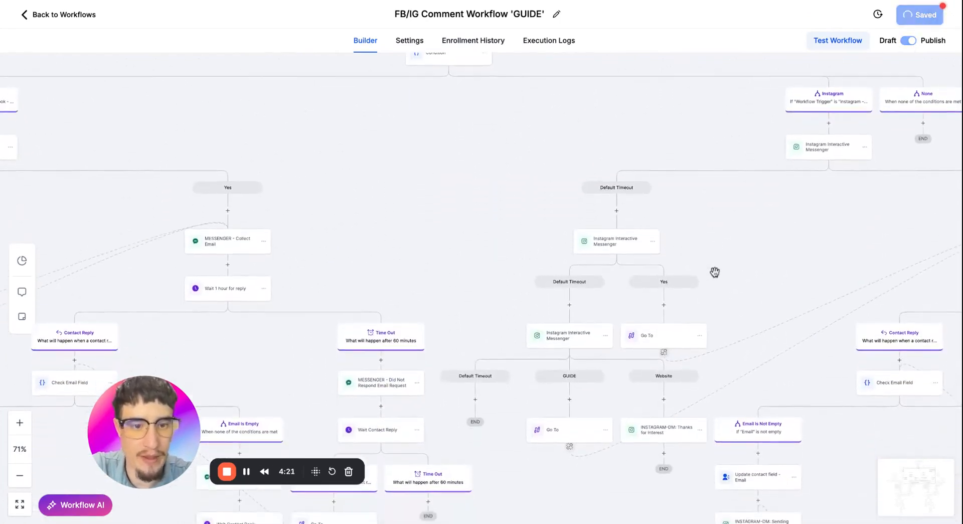
{"action": "scroll", "coordinate": [685, 268], "scroll_direction": "up", "scroll_amount": 4}
{"action": "scroll", "coordinate": [684, 268], "scroll_direction": "down", "scroll_amount": 3}
{"action": "scroll", "coordinate": [685, 267], "scroll_direction": "down", "scroll_amount": 4}
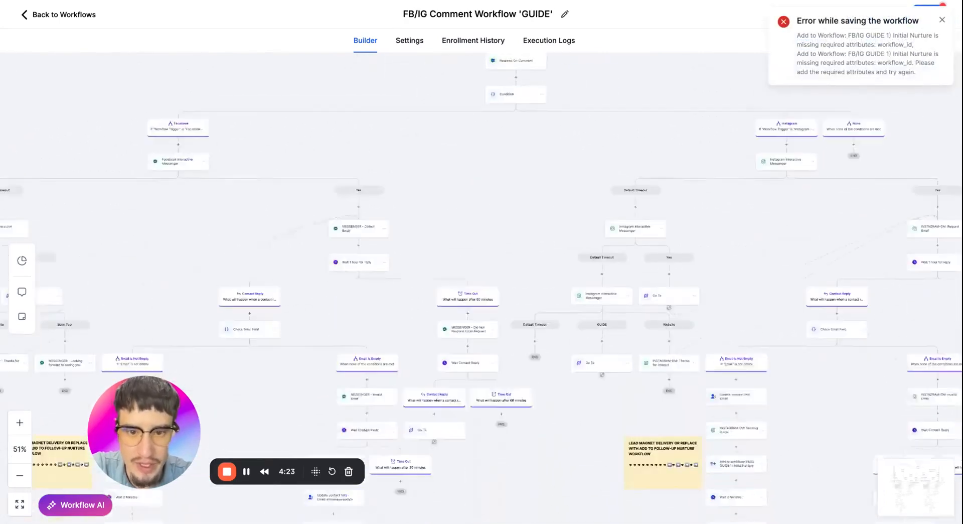
{"action": "scroll", "coordinate": [703, 257], "scroll_direction": "down", "scroll_amount": 3}
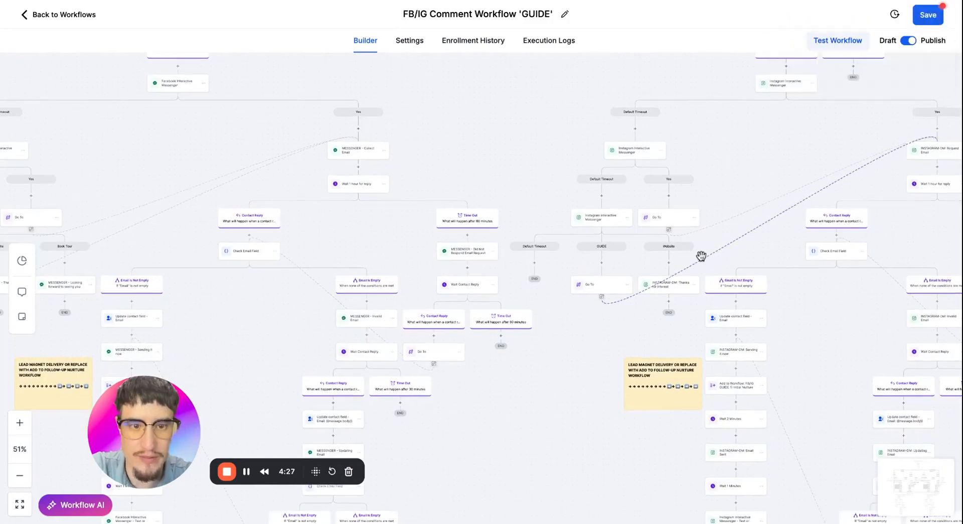
{"action": "scroll", "coordinate": [702, 257], "scroll_direction": "down", "scroll_amount": 5}
{"action": "scroll", "coordinate": [643, 191], "scroll_direction": "up", "scroll_amount": 1}
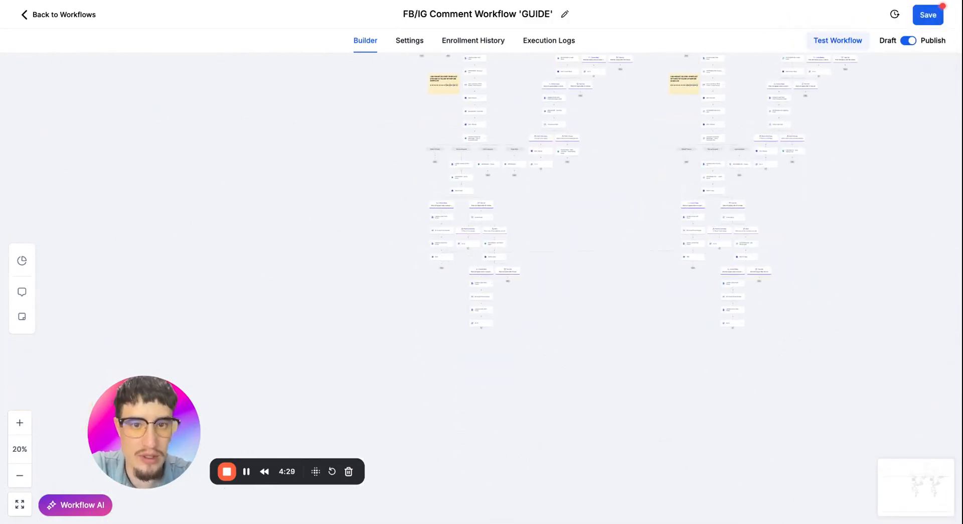
{"action": "scroll", "coordinate": [642, 260], "scroll_direction": "up", "scroll_amount": 10}
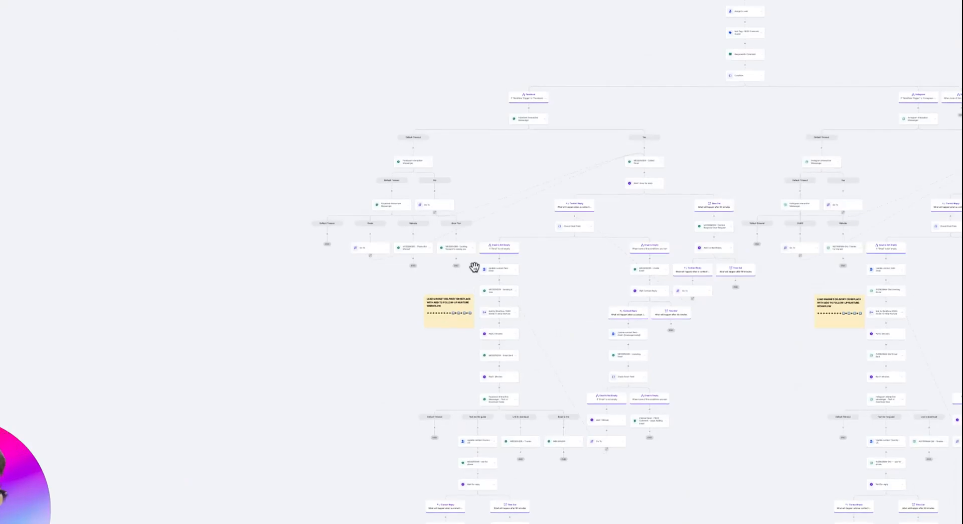
{"action": "scroll", "coordinate": [475, 266], "scroll_direction": "up", "scroll_amount": 5}
{"action": "scroll", "coordinate": [519, 354], "scroll_direction": "down", "scroll_amount": 1}
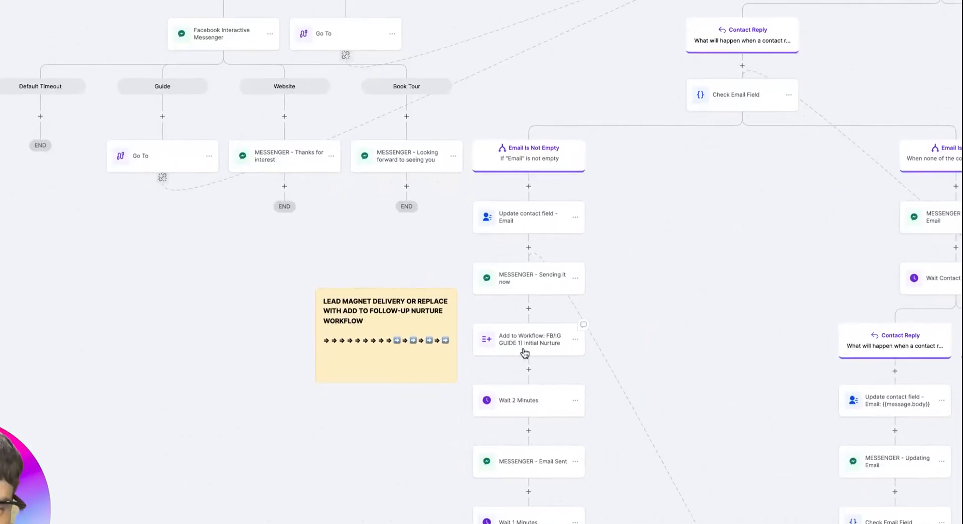
{"action": "left_click", "coordinate": [525, 353]}
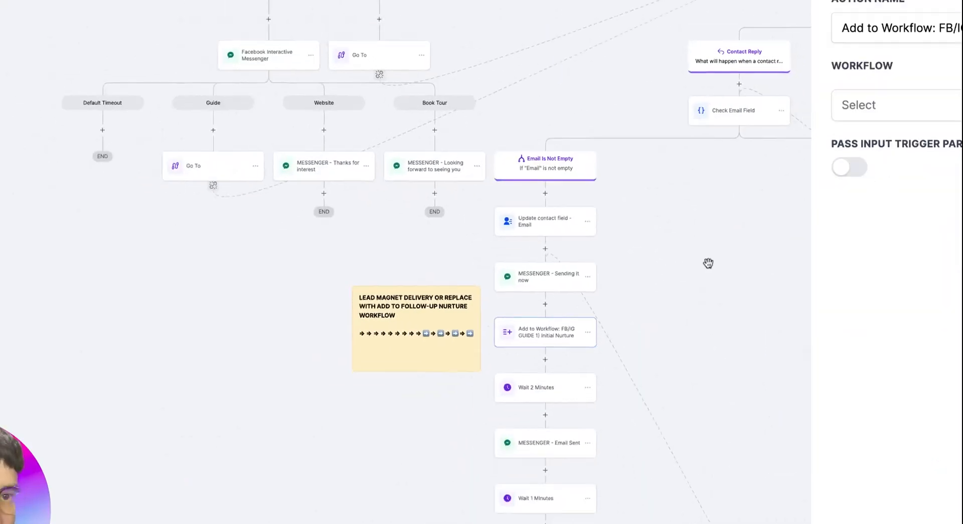
{"action": "scroll", "coordinate": [707, 263], "scroll_direction": "down", "scroll_amount": 1}
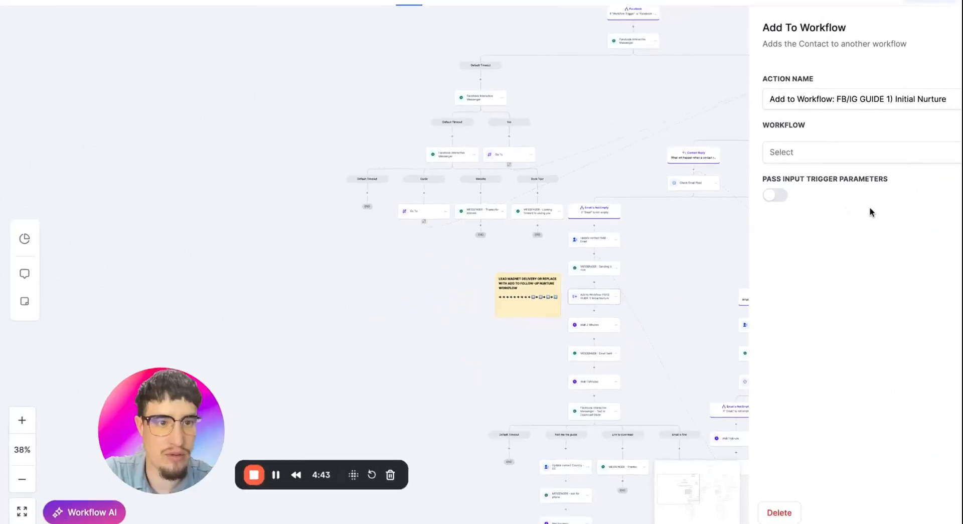
{"action": "left_click", "coordinate": [840, 184]}
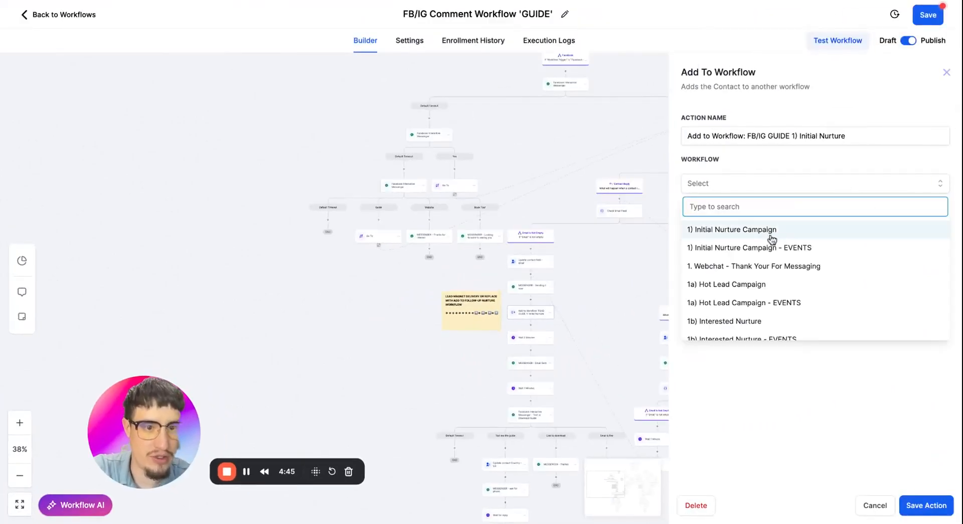
{"action": "left_click", "coordinate": [748, 232]}
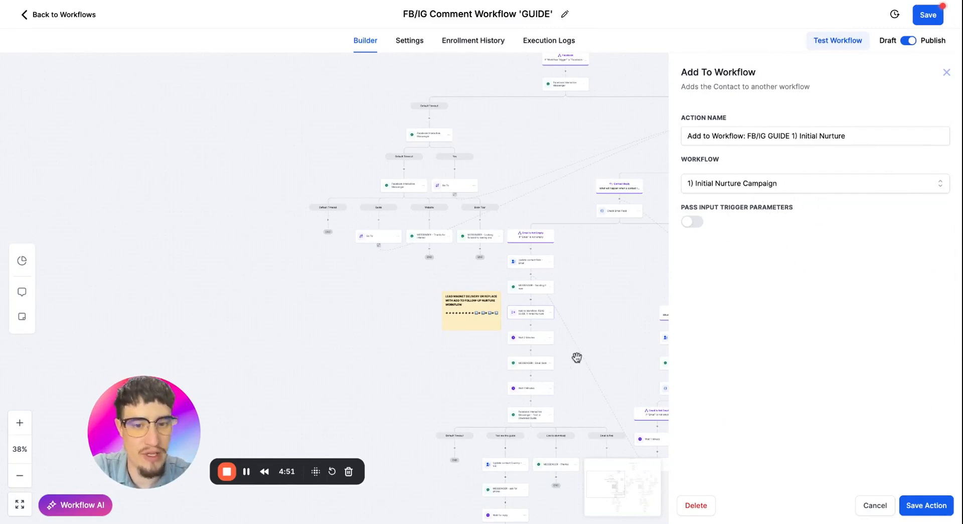
{"action": "scroll", "coordinate": [577, 357], "scroll_direction": "right", "scroll_amount": 1}
{"action": "scroll", "coordinate": [577, 357], "scroll_direction": "right", "scroll_amount": 5}
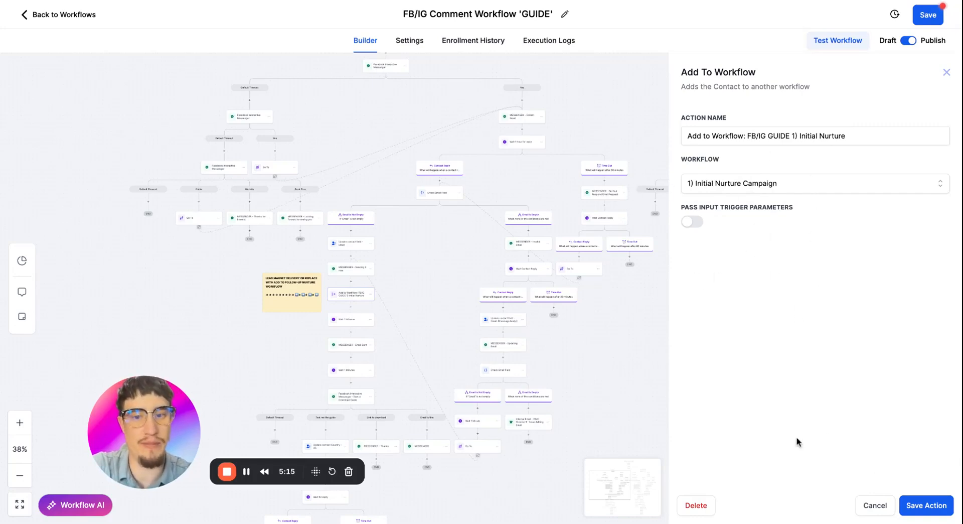
{"action": "left_click", "coordinate": [926, 507]}
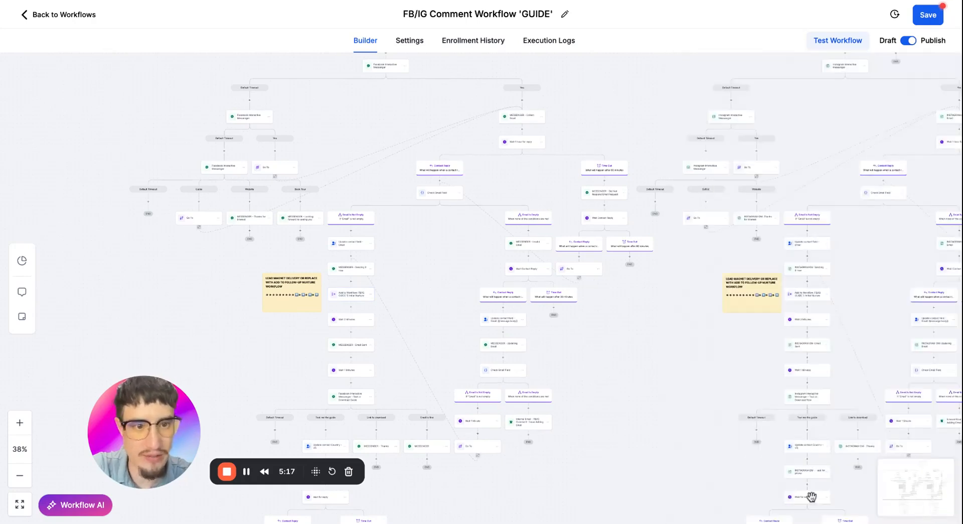
Step: Set the Instagram branch's Add to Workflow action to 1) Initial Nurture Campaign and save the action
{"action": "left_click", "coordinate": [798, 299]}
{"action": "left_click", "coordinate": [726, 184]}
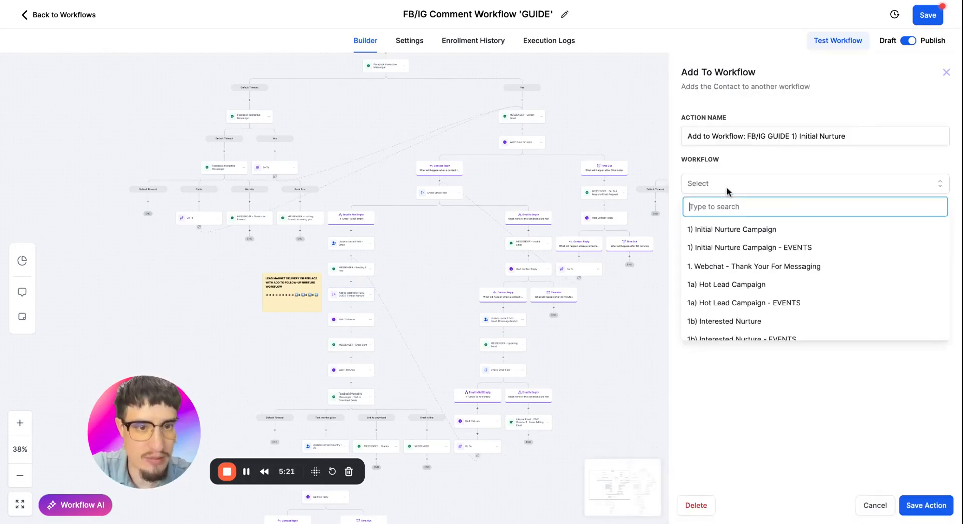
{"action": "left_click", "coordinate": [730, 234]}
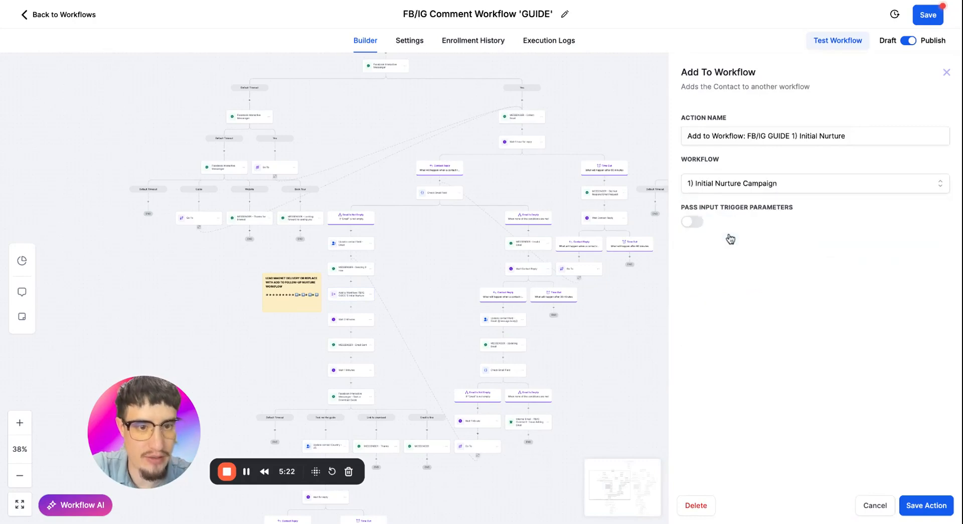
{"action": "left_click", "coordinate": [914, 507]}
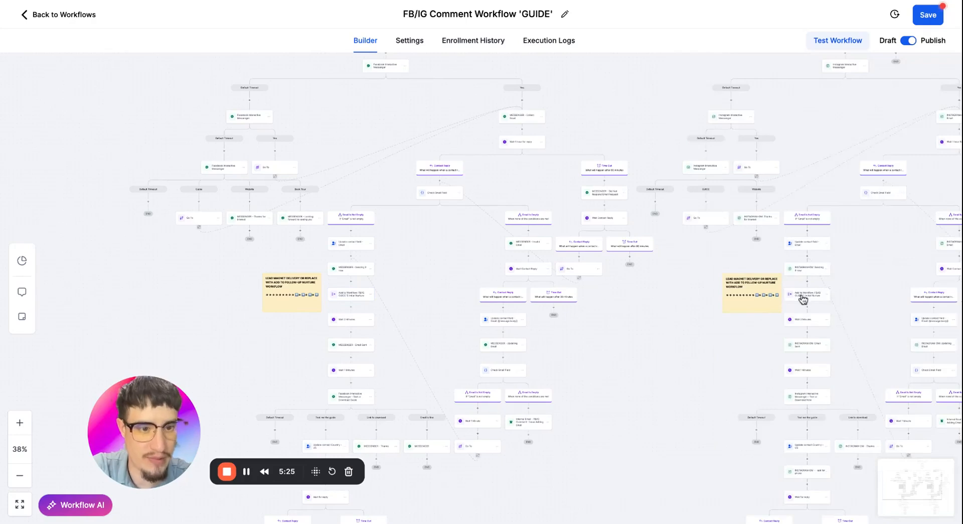
Step: Recheck the workflow chosen in the Instagram branch's Add to Workflow action, close it, and save the published workflow
{"action": "left_click", "coordinate": [803, 299]}
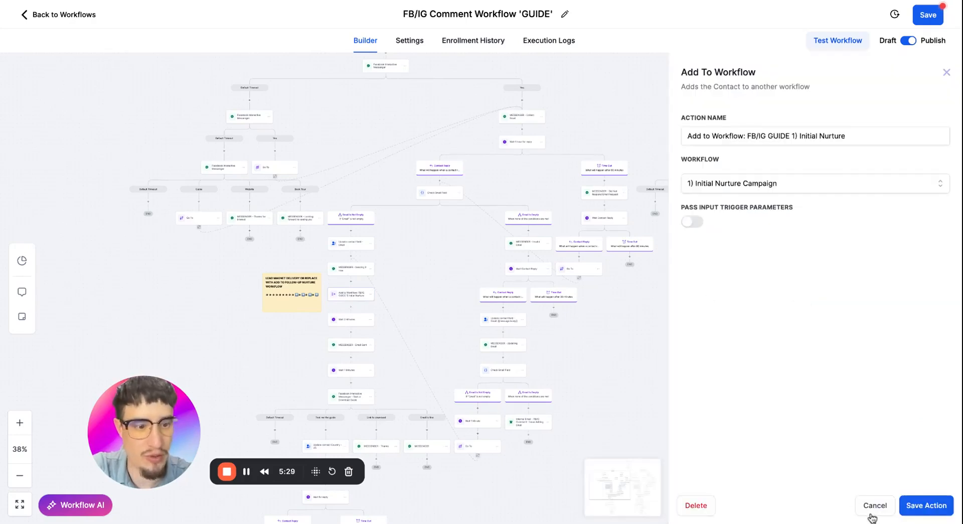
{"action": "left_click", "coordinate": [946, 72]}
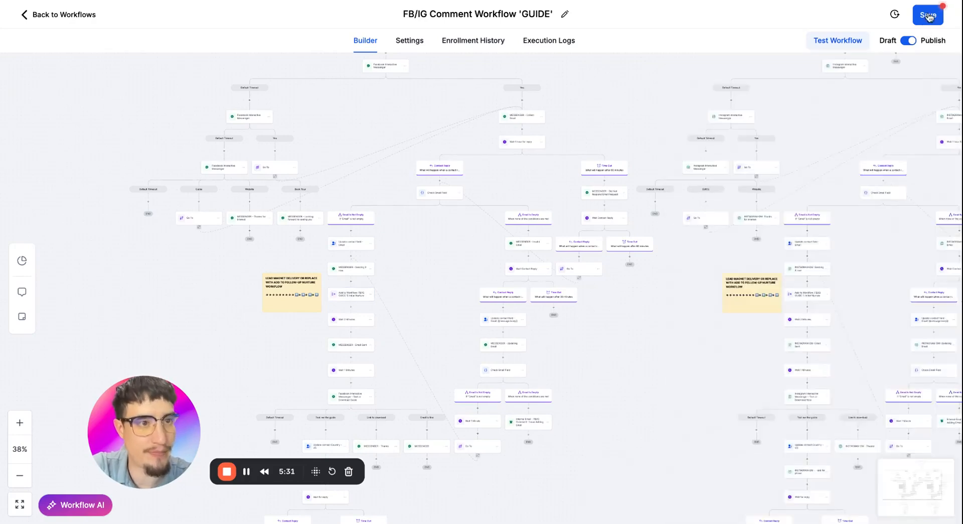
{"action": "left_click", "coordinate": [927, 14]}
Step: Look over the entire workflow canvas, from the lowest Facebook and Instagram branches up to the triggers
{"action": "scroll", "coordinate": [613, 223], "scroll_direction": "down", "scroll_amount": 2}
{"action": "scroll", "coordinate": [613, 224], "scroll_direction": "down", "scroll_amount": 10}
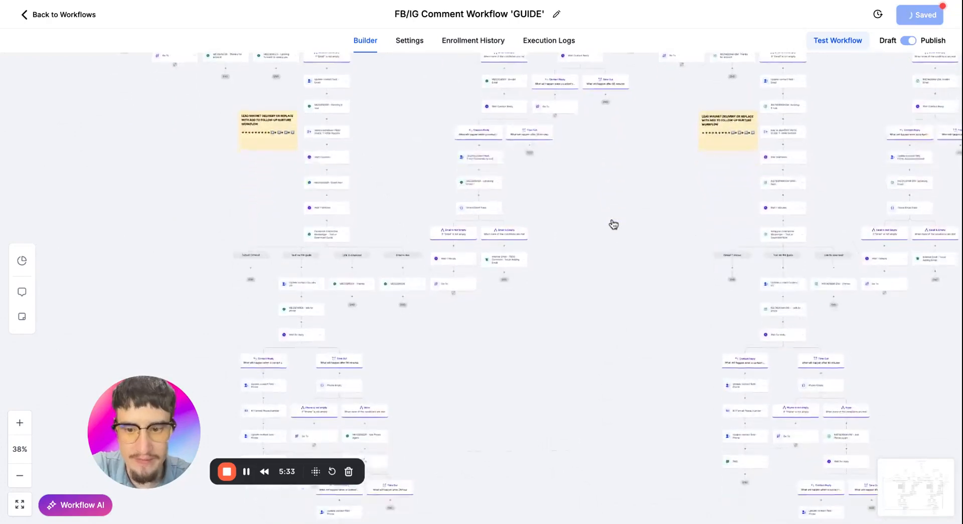
{"action": "scroll", "coordinate": [613, 224], "scroll_direction": "down", "scroll_amount": 1}
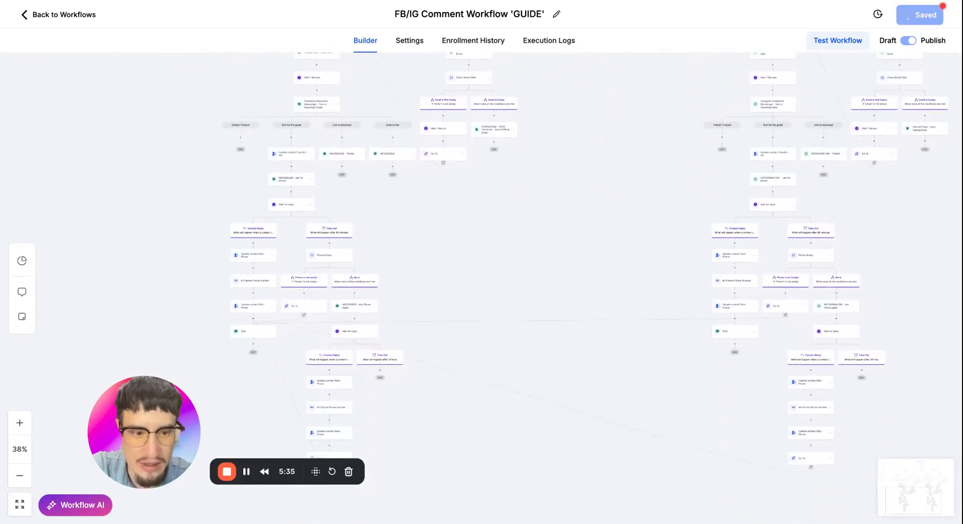
{"action": "scroll", "coordinate": [622, 304], "scroll_direction": "down", "scroll_amount": 4}
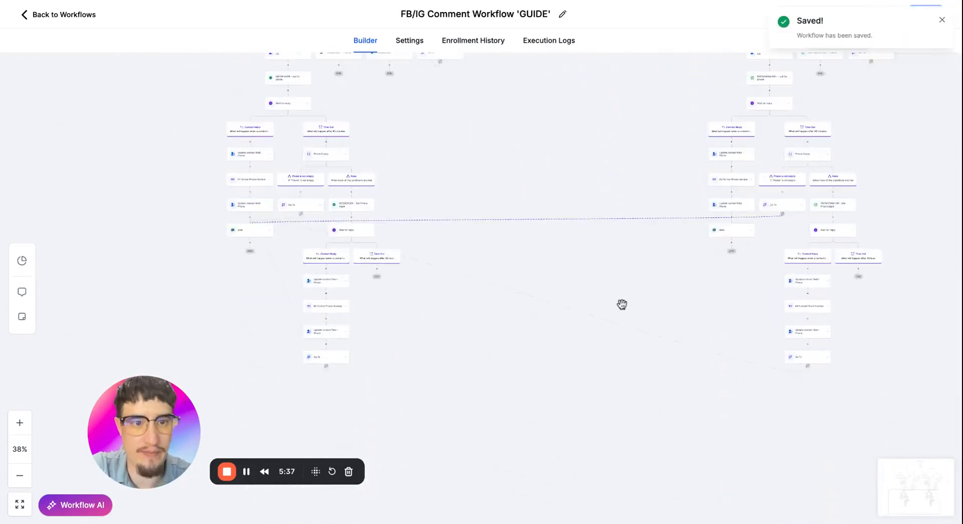
{"action": "scroll", "coordinate": [622, 304], "scroll_direction": "down", "scroll_amount": 5}
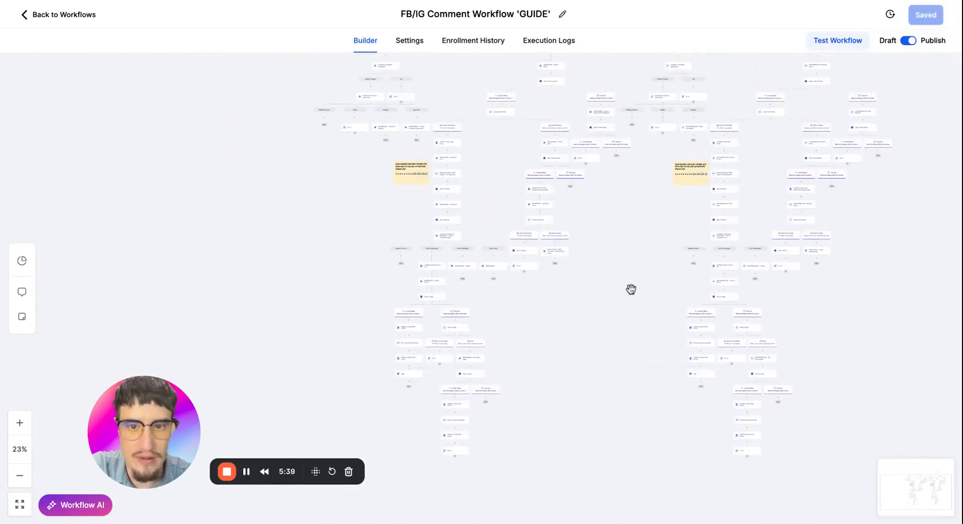
{"action": "scroll", "coordinate": [631, 289], "scroll_direction": "up", "scroll_amount": 4}
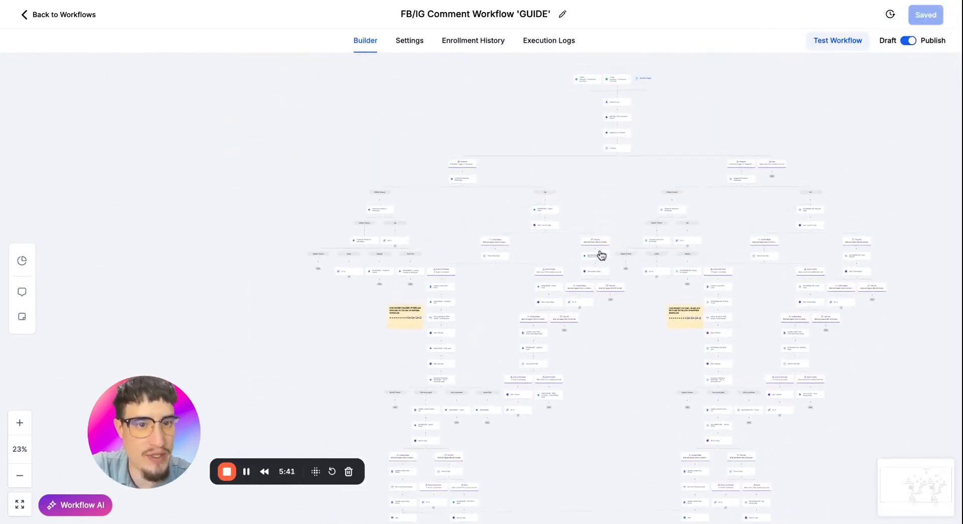
{"action": "scroll", "coordinate": [600, 254], "scroll_direction": "down", "scroll_amount": 2}
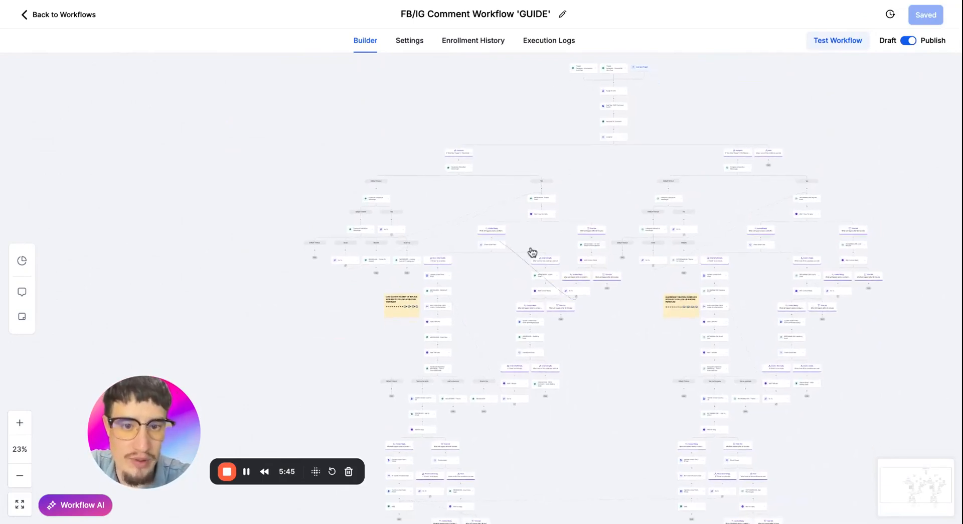
{"action": "scroll", "coordinate": [532, 252], "scroll_direction": "up", "scroll_amount": 6}
{"action": "scroll", "coordinate": [533, 253], "scroll_direction": "down", "scroll_amount": 4}
{"action": "scroll", "coordinate": [532, 252], "scroll_direction": "up", "scroll_amount": 3}
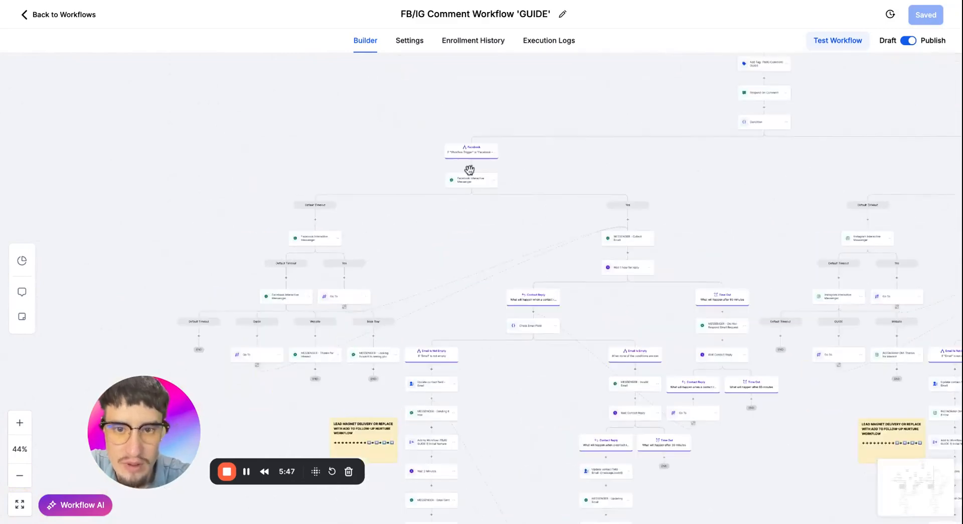
Step: Open the Respond On Comment action and review its reply texts, reading the first reply through to its end
{"action": "scroll", "coordinate": [585, 154], "scroll_direction": "right", "scroll_amount": 3}
{"action": "scroll", "coordinate": [584, 155], "scroll_direction": "up", "scroll_amount": 2}
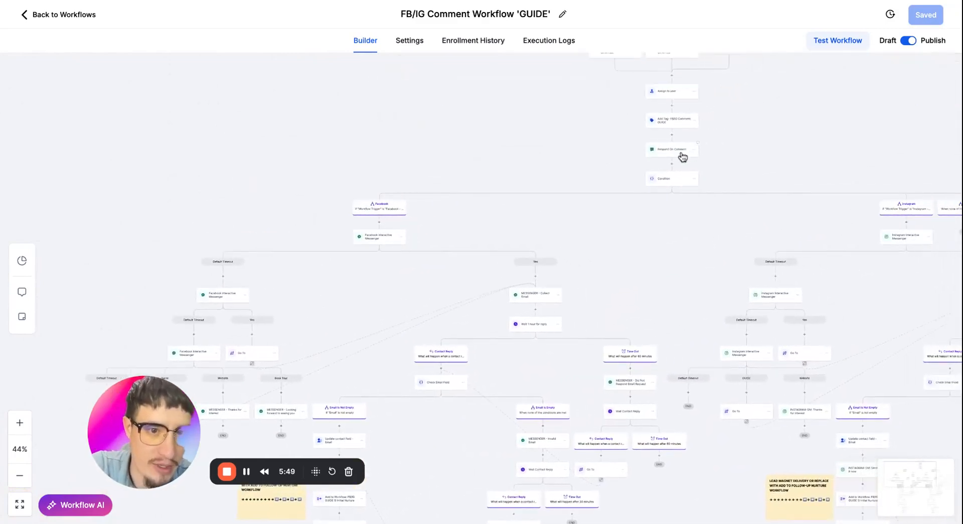
{"action": "left_click", "coordinate": [679, 153]}
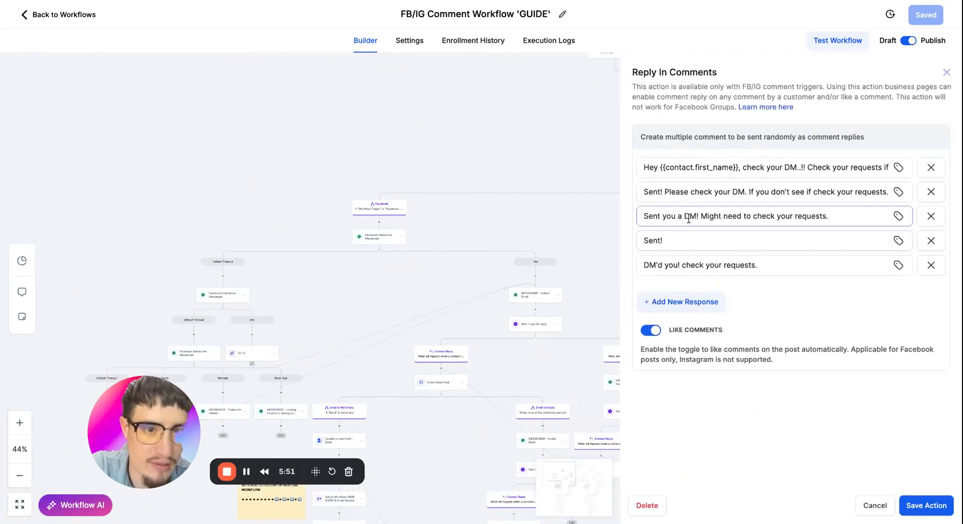
{"action": "scroll", "coordinate": [515, 185], "scroll_direction": "right", "scroll_amount": 5}
{"action": "scroll", "coordinate": [515, 186], "scroll_direction": "up", "scroll_amount": 1}
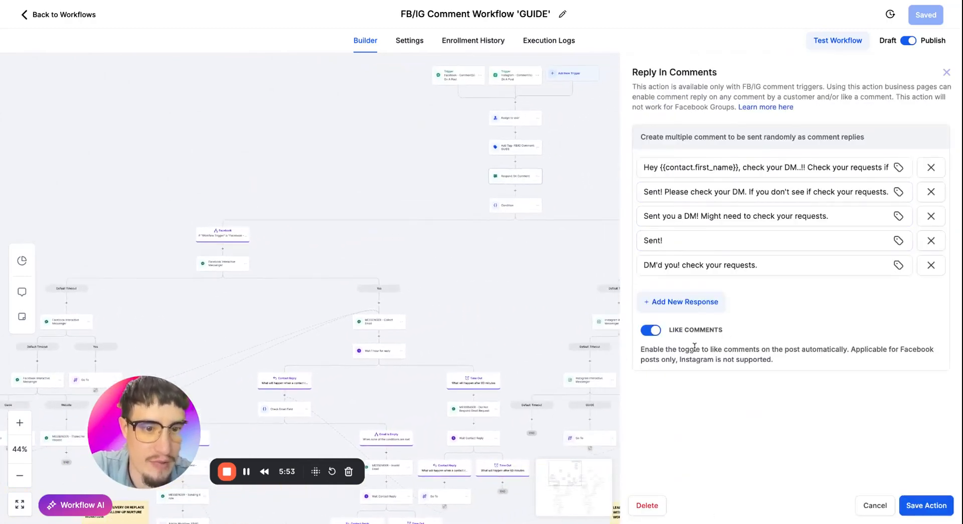
{"action": "triple_click", "coordinate": [646, 167]}
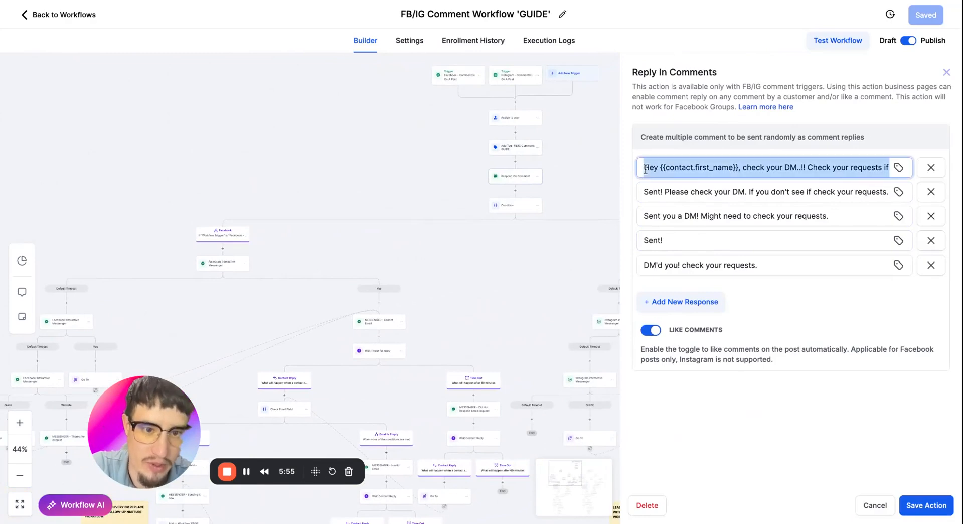
{"action": "left_click", "coordinate": [702, 170]}
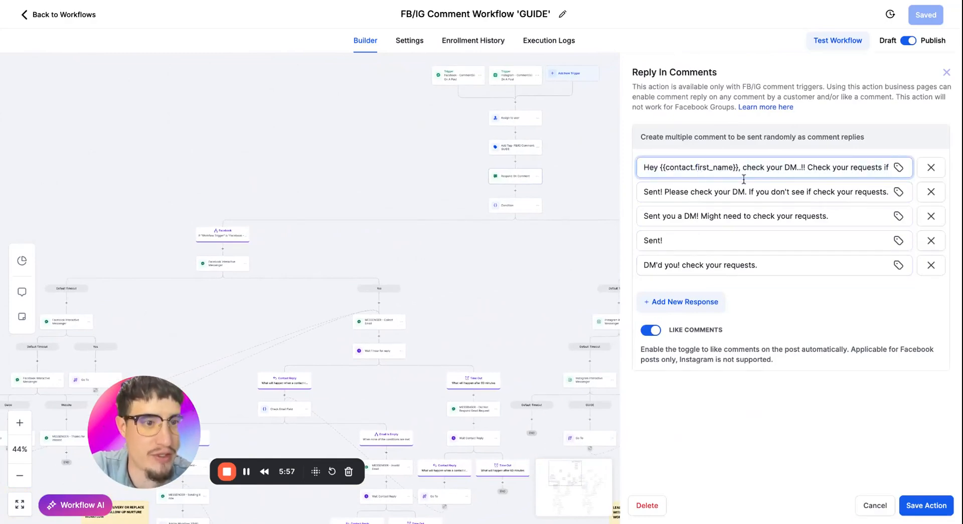
{"action": "key", "text": "End"}
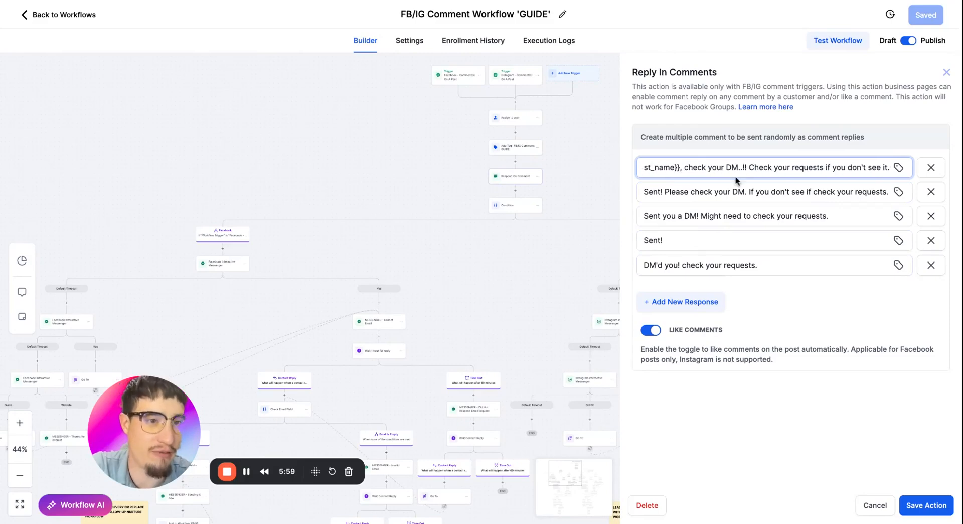
{"action": "scroll", "coordinate": [736, 166], "scroll_direction": "left", "scroll_amount": 1}
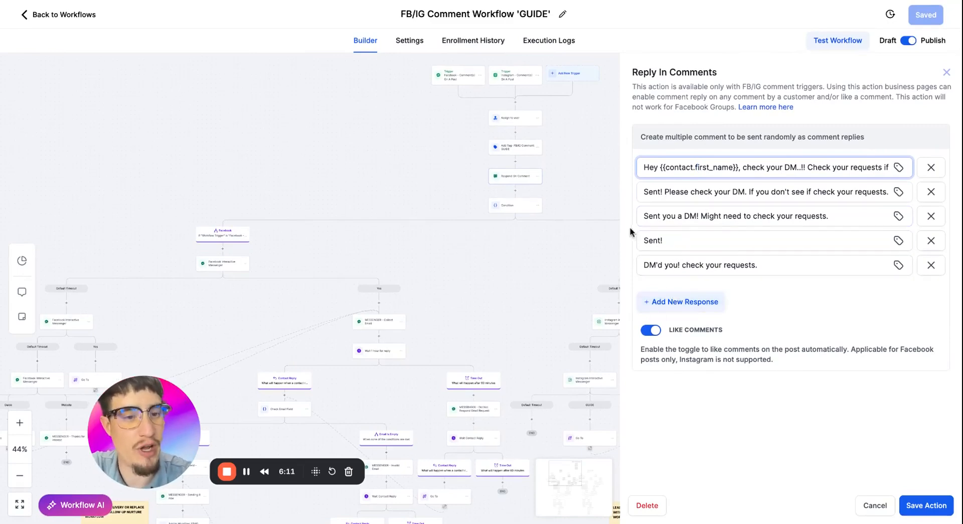
Step: Examine the Facebook and Instagram branches that follow the Condition on the canvas
{"action": "scroll", "coordinate": [446, 241], "scroll_direction": "down", "scroll_amount": 1}
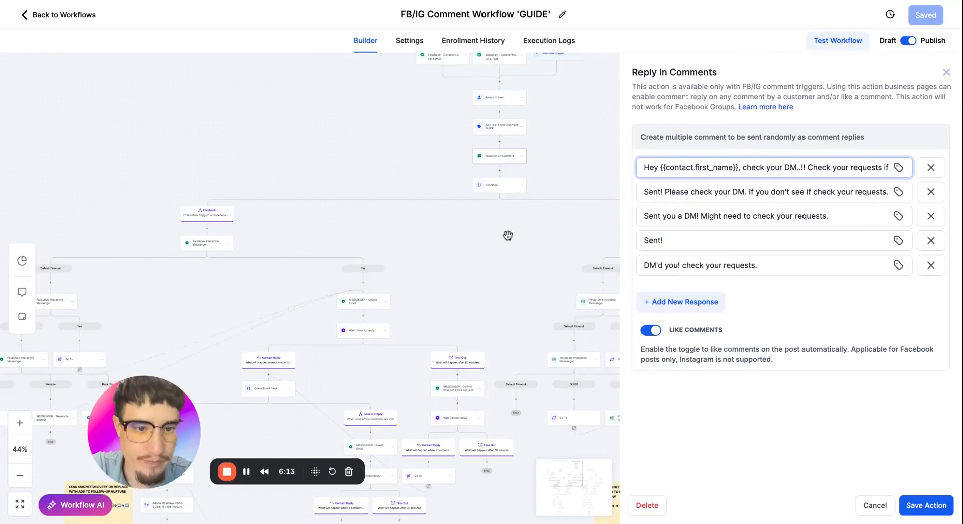
{"action": "scroll", "coordinate": [307, 200], "scroll_direction": "down", "scroll_amount": 1}
{"action": "scroll", "coordinate": [519, 157], "scroll_direction": "right", "scroll_amount": 10}
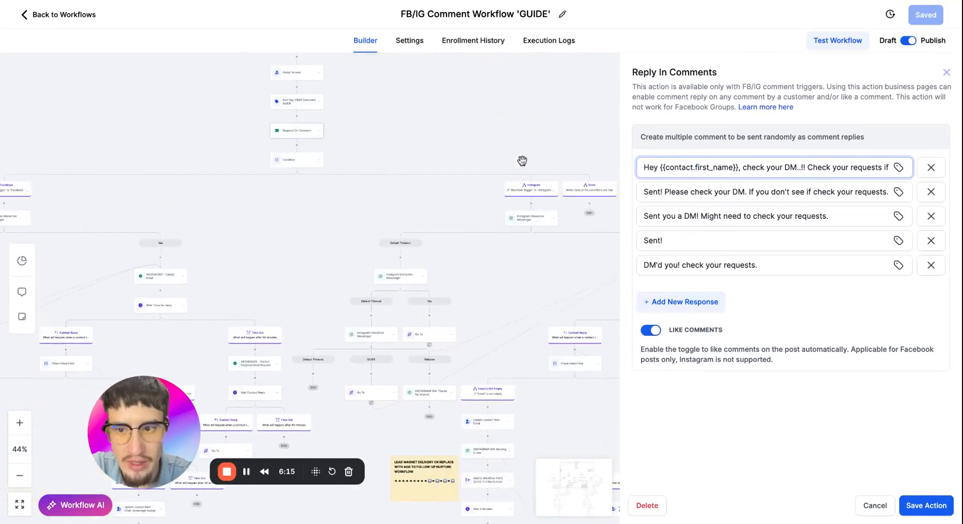
{"action": "scroll", "coordinate": [516, 193], "scroll_direction": "left", "scroll_amount": 12}
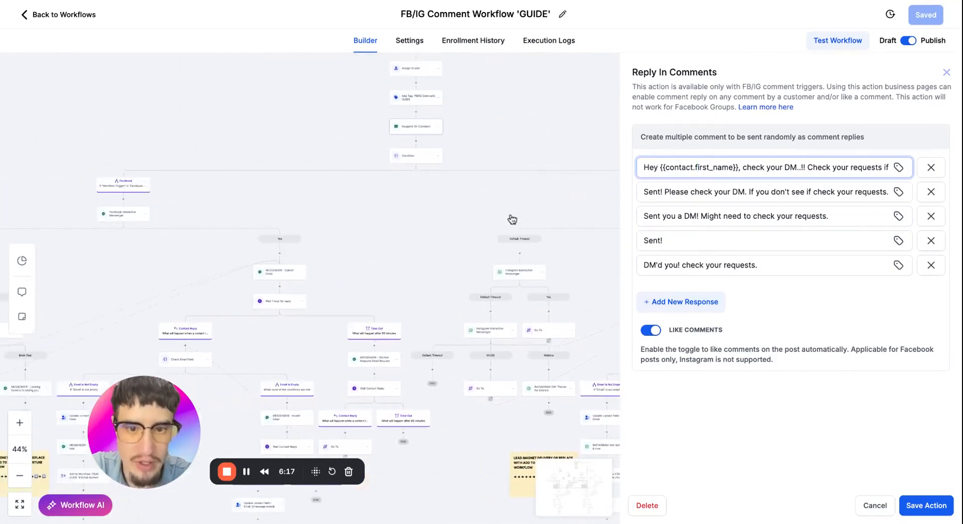
{"action": "scroll", "coordinate": [273, 194], "scroll_direction": "down", "scroll_amount": 2}
{"action": "scroll", "coordinate": [273, 194], "scroll_direction": "left", "scroll_amount": 1}
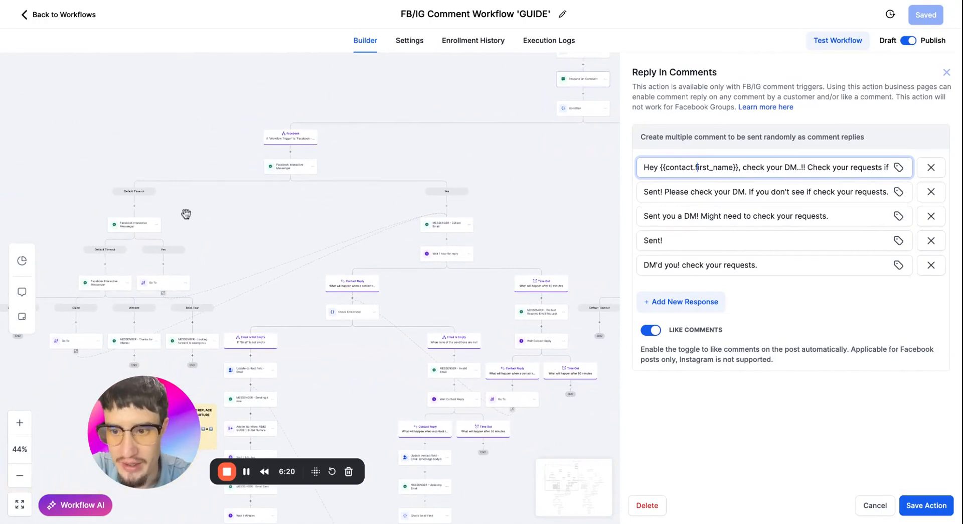
Step: Review the messages in the Facebook branch's first Interactive Messenger action and in its Default Timeout follow-up
{"action": "left_click", "coordinate": [294, 173]}
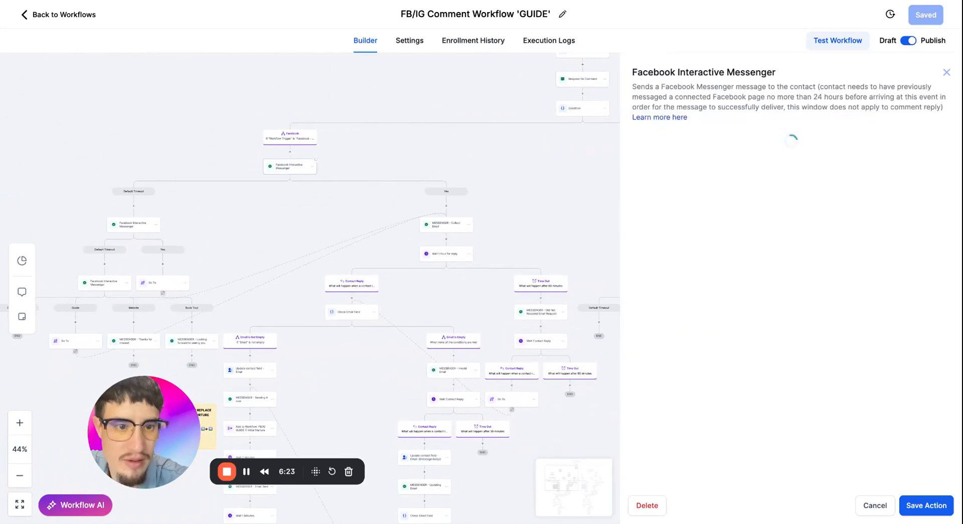
{"action": "scroll", "coordinate": [686, 312], "scroll_direction": "down", "scroll_amount": 1}
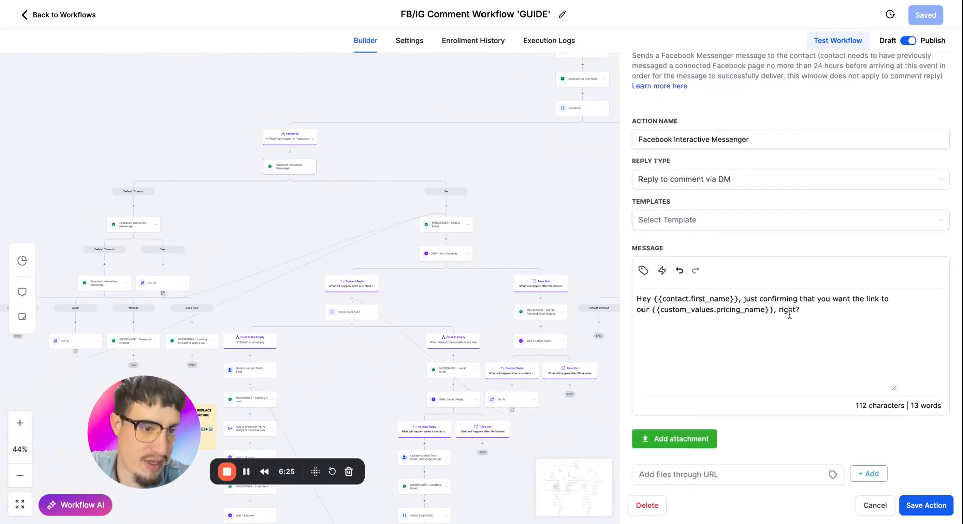
{"action": "scroll", "coordinate": [786, 312], "scroll_direction": "down", "scroll_amount": 1}
{"action": "scroll", "coordinate": [715, 296], "scroll_direction": "down", "scroll_amount": 1}
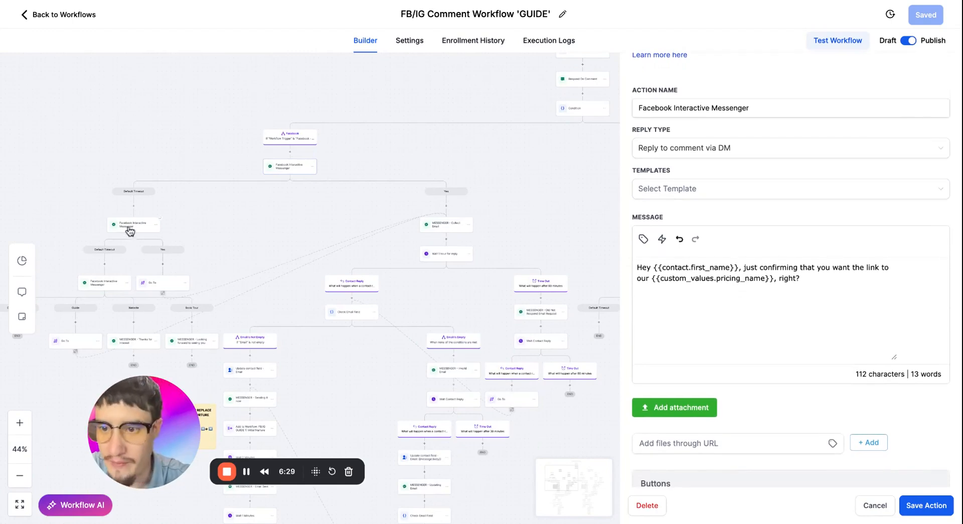
{"action": "scroll", "coordinate": [130, 228], "scroll_direction": "down", "scroll_amount": 2}
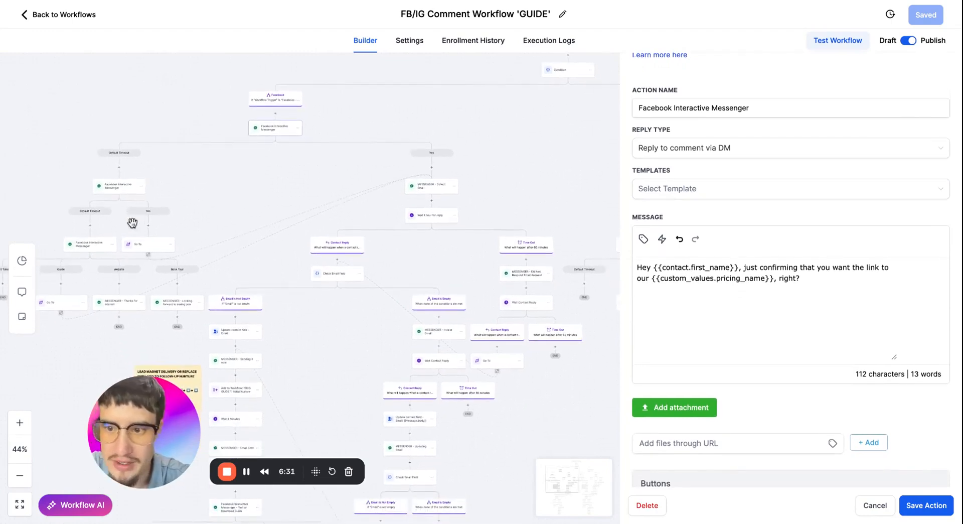
{"action": "left_click", "coordinate": [118, 192]}
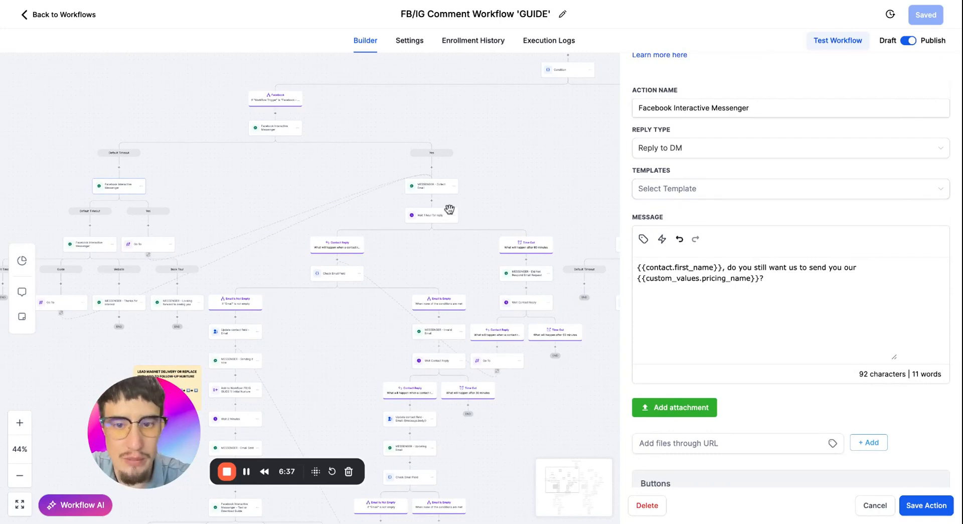
Step: Open the Collect Email and Sending it now Messenger actions along the Facebook branch's Yes path and read their messages
{"action": "left_click", "coordinate": [433, 188]}
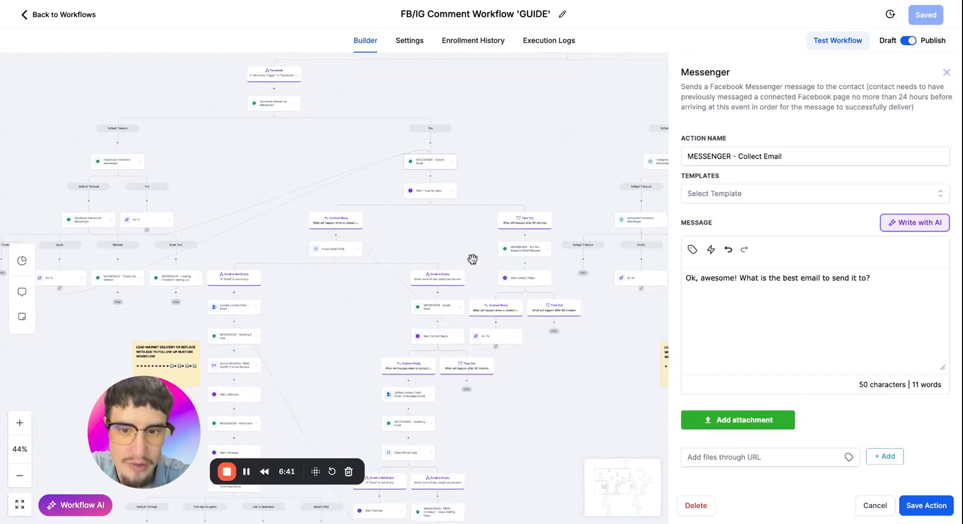
{"action": "scroll", "coordinate": [430, 289], "scroll_direction": "down", "scroll_amount": 2}
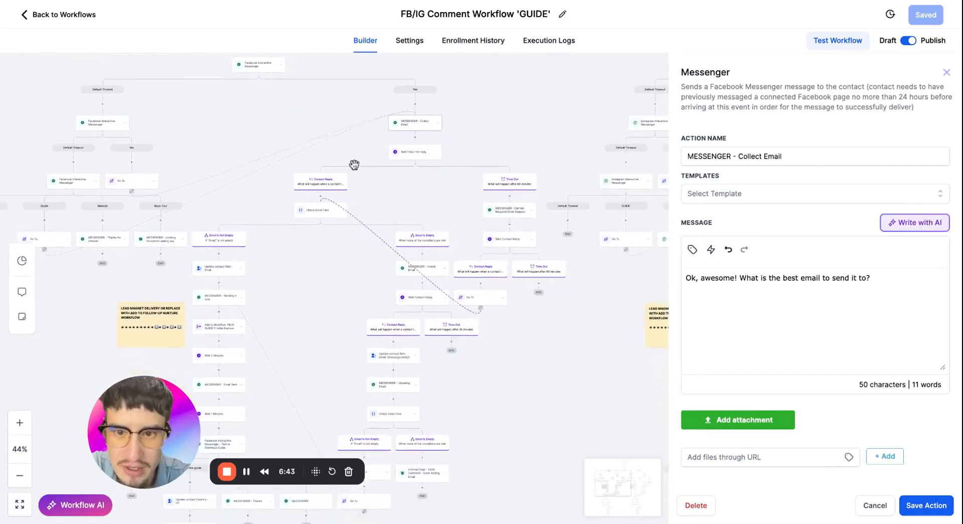
{"action": "scroll", "coordinate": [322, 185], "scroll_direction": "down", "scroll_amount": 2}
{"action": "scroll", "coordinate": [301, 200], "scroll_direction": "down", "scroll_amount": 1}
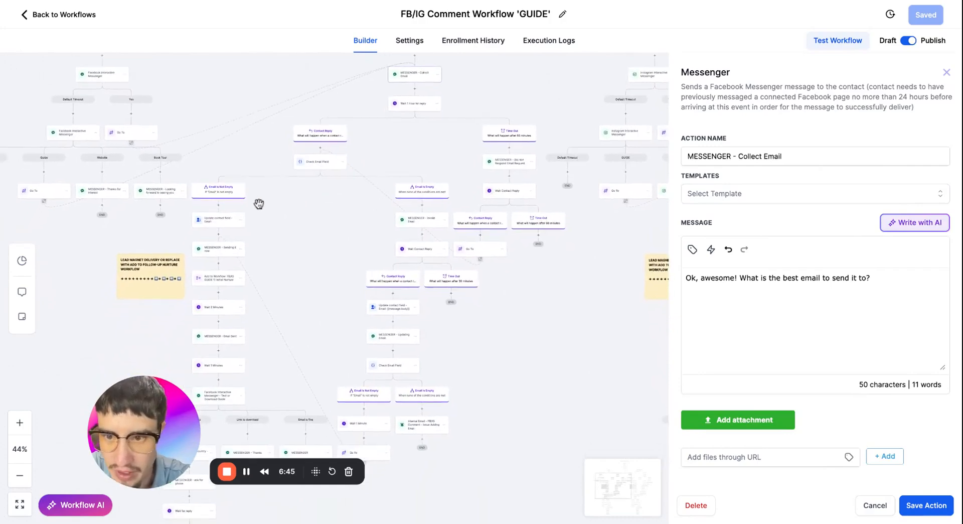
{"action": "left_click", "coordinate": [224, 253]}
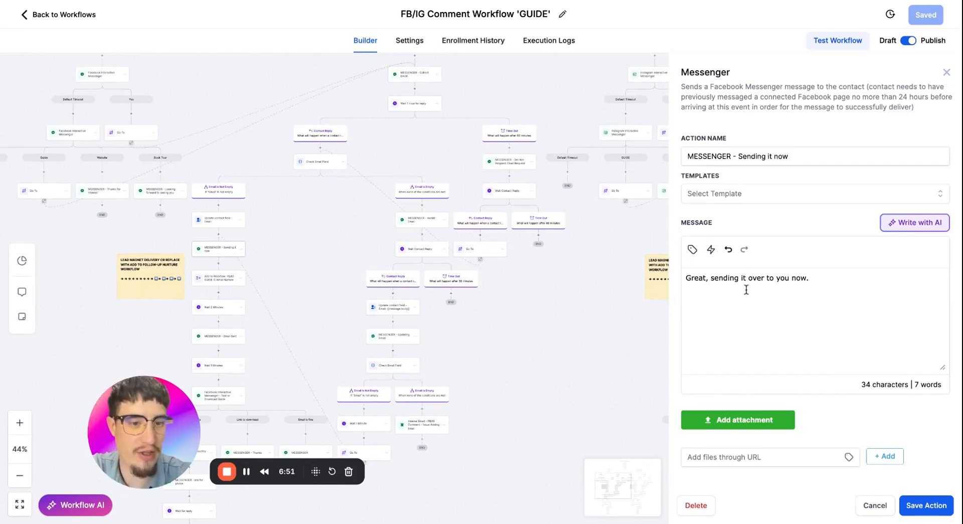
Step: Check the Wait 1 Minutes action and the Text or Download Guide Interactive Messenger message that follows it
{"action": "scroll", "coordinate": [95, 302], "scroll_direction": "down", "scroll_amount": 1}
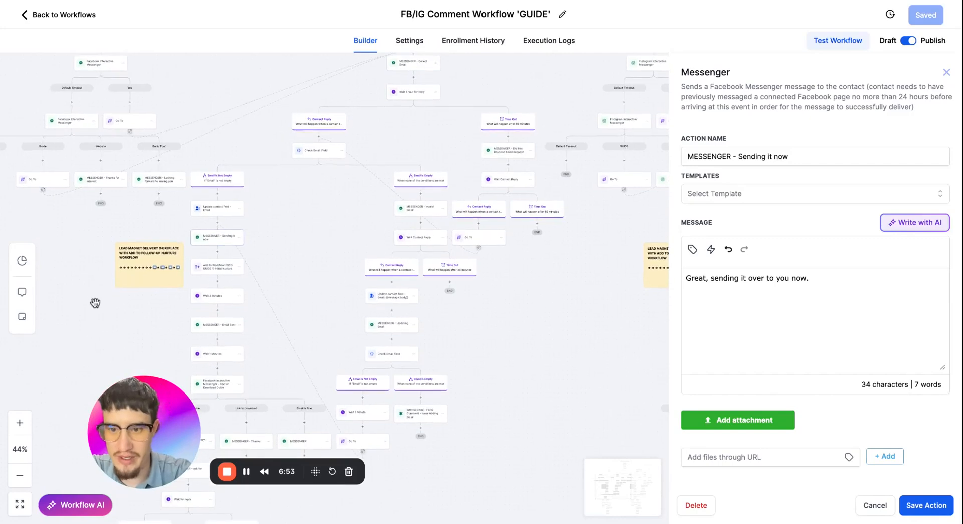
{"action": "scroll", "coordinate": [224, 323], "scroll_direction": "down", "scroll_amount": 4}
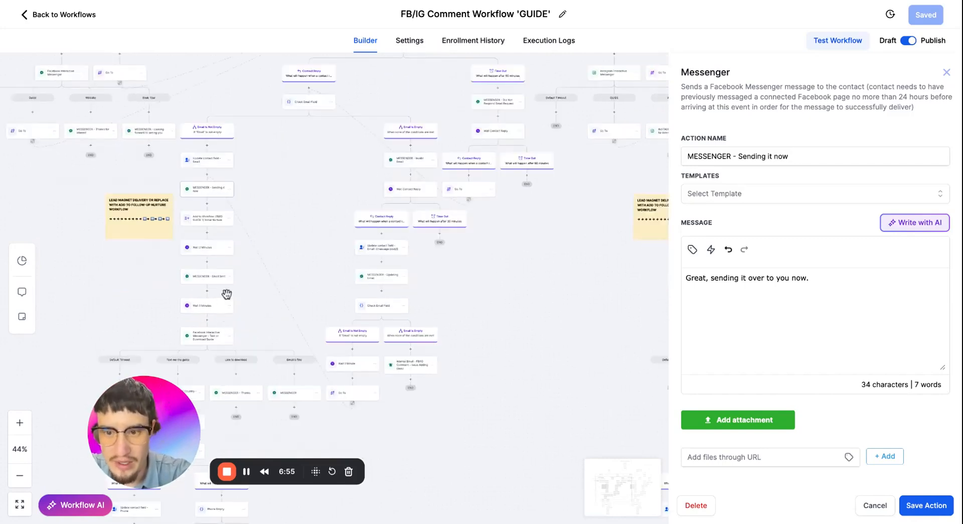
{"action": "left_click", "coordinate": [211, 310]}
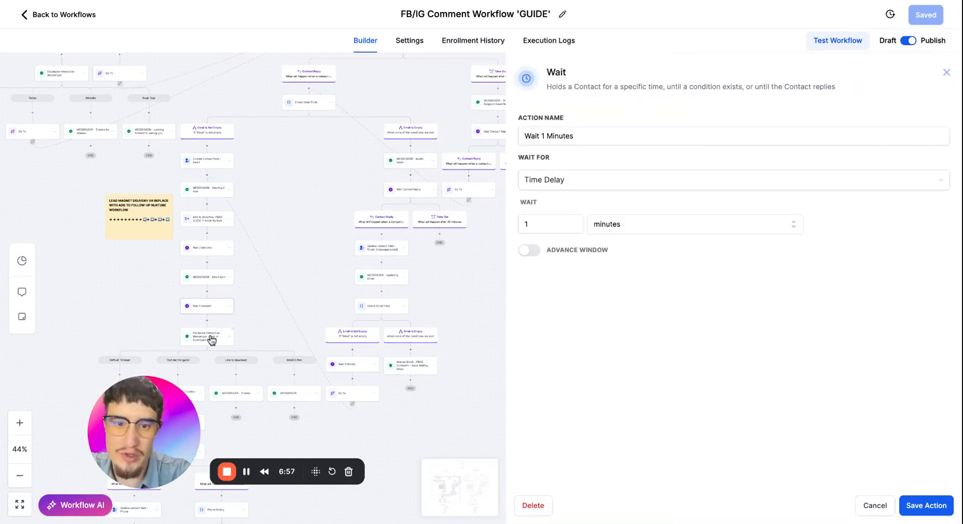
{"action": "left_click", "coordinate": [211, 337]}
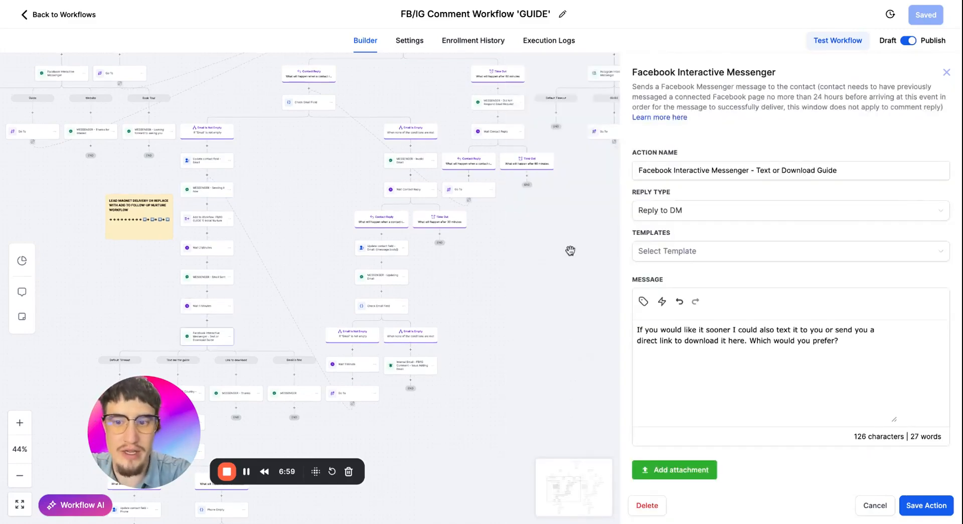
{"action": "scroll", "coordinate": [797, 301], "scroll_direction": "down", "scroll_amount": 2}
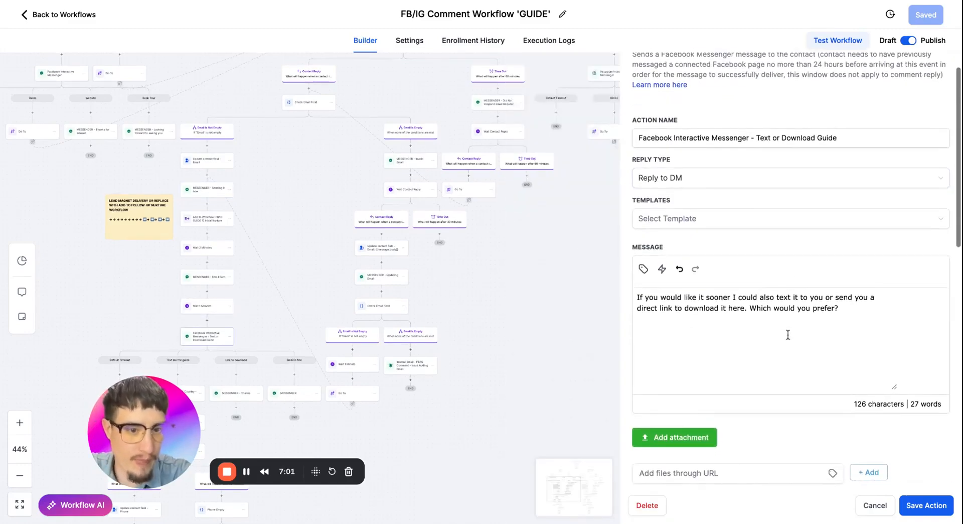
{"action": "scroll", "coordinate": [788, 334], "scroll_direction": "down", "scroll_amount": 1}
{"action": "scroll", "coordinate": [594, 311], "scroll_direction": "down", "scroll_amount": 1}
Step: Read the ask for phone Messenger message in the text-the-guide path and open the SMS action further down that path
{"action": "scroll", "coordinate": [210, 251], "scroll_direction": "down", "scroll_amount": 3}
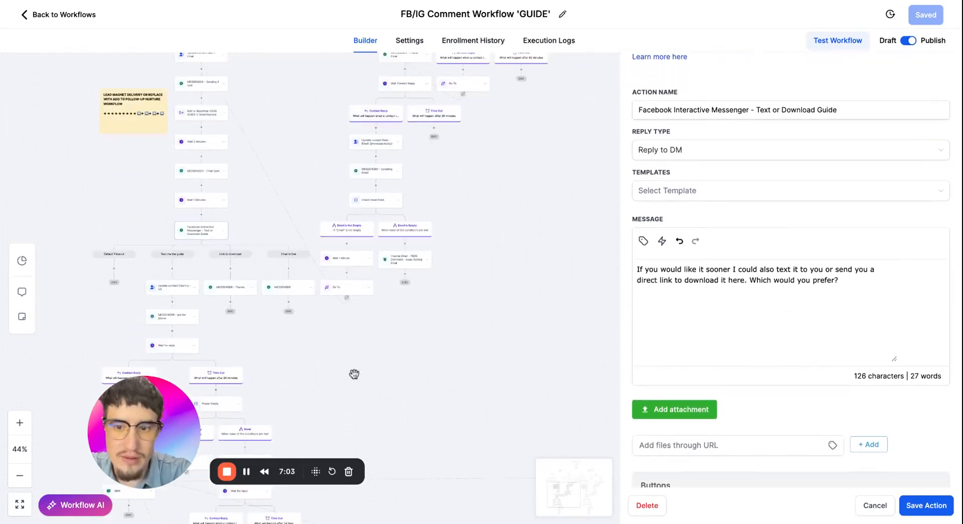
{"action": "scroll", "coordinate": [208, 233], "scroll_direction": "down", "scroll_amount": 1}
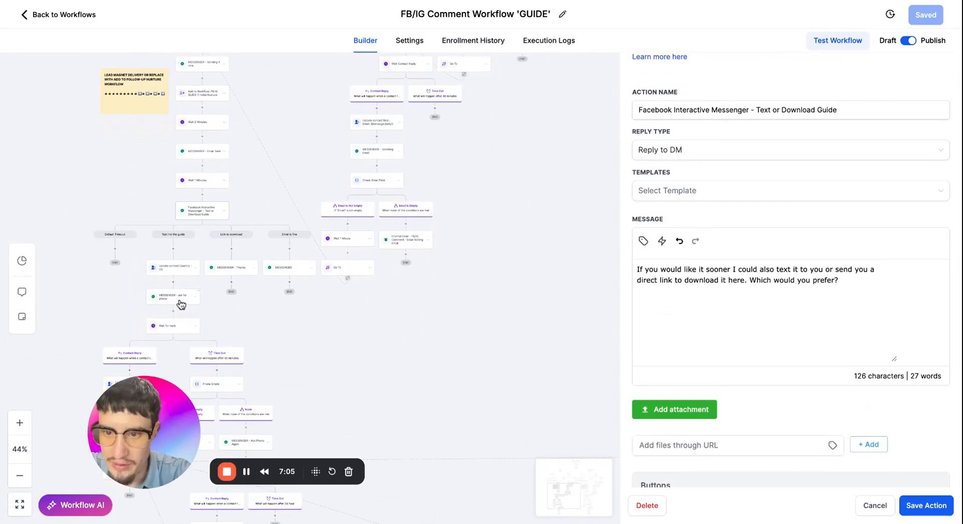
{"action": "left_click", "coordinate": [181, 302]}
{"action": "scroll", "coordinate": [170, 308], "scroll_direction": "down", "scroll_amount": 3}
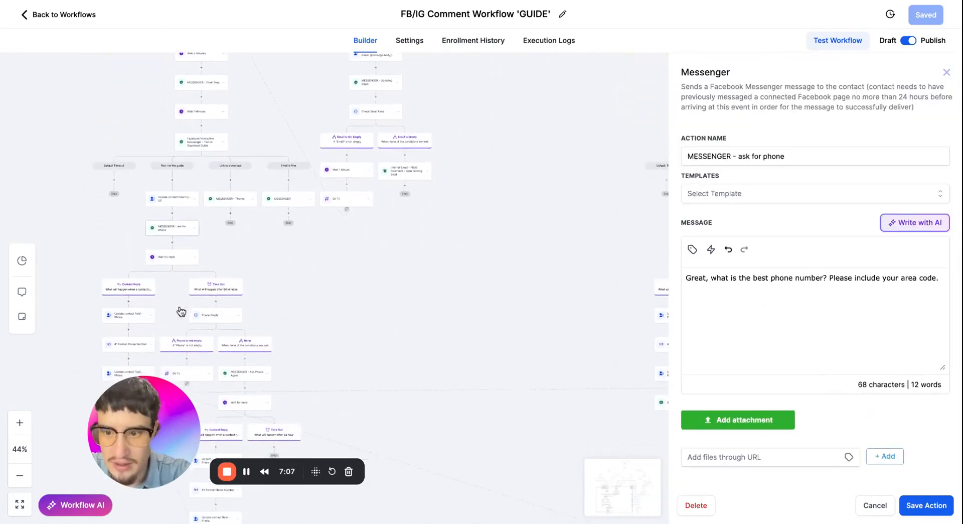
{"action": "scroll", "coordinate": [129, 317], "scroll_direction": "down", "scroll_amount": 1}
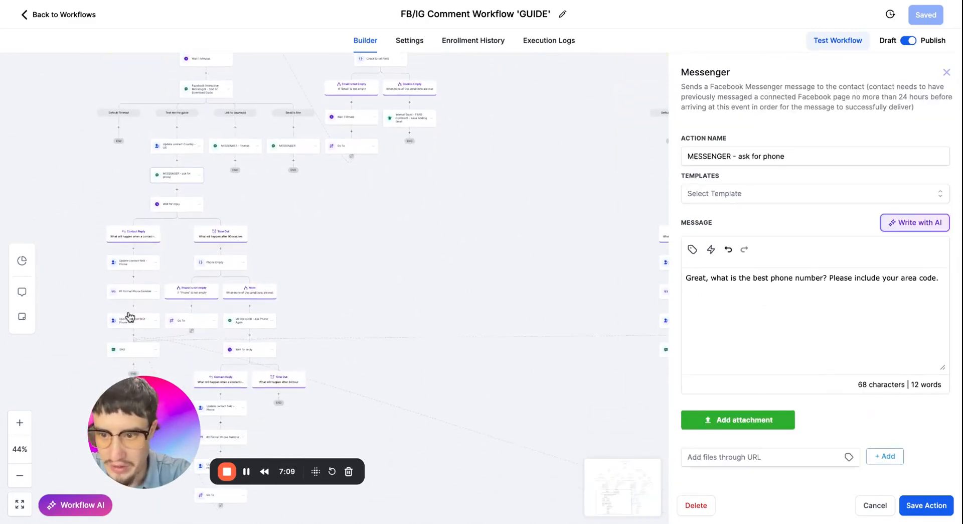
{"action": "left_click", "coordinate": [129, 343]}
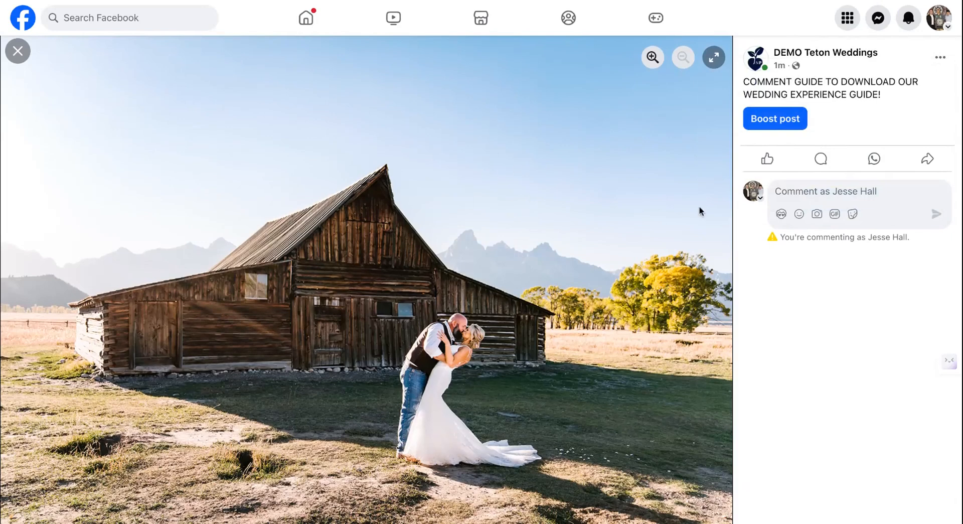
Step: Switch to Facebook, read the caption of DEMO Teton Weddings's wedding guide post, and start a comment on it
{"action": "triple_click", "coordinate": [743, 85]}
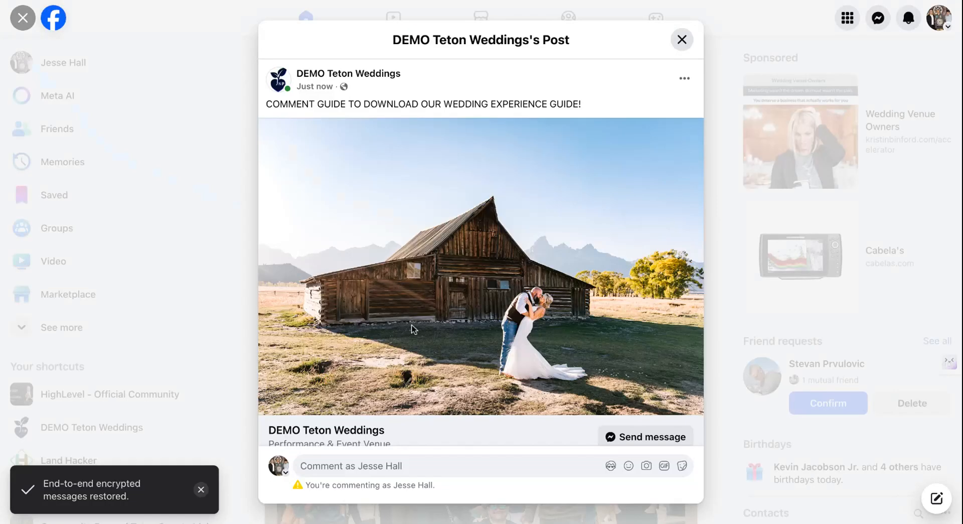
{"action": "scroll", "coordinate": [412, 329], "scroll_direction": "down", "scroll_amount": 2}
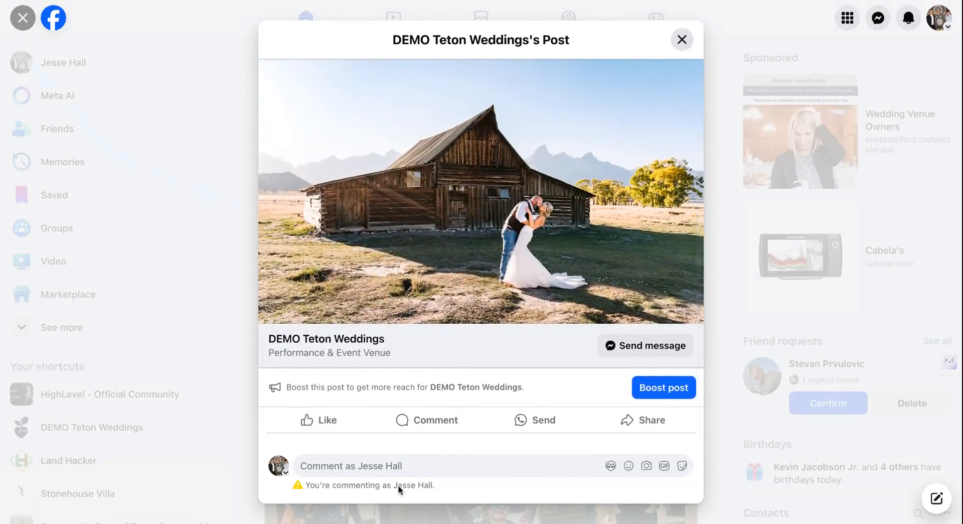
{"action": "left_click", "coordinate": [324, 464]}
{"action": "scroll", "coordinate": [327, 237], "scroll_direction": "down", "scroll_amount": 1}
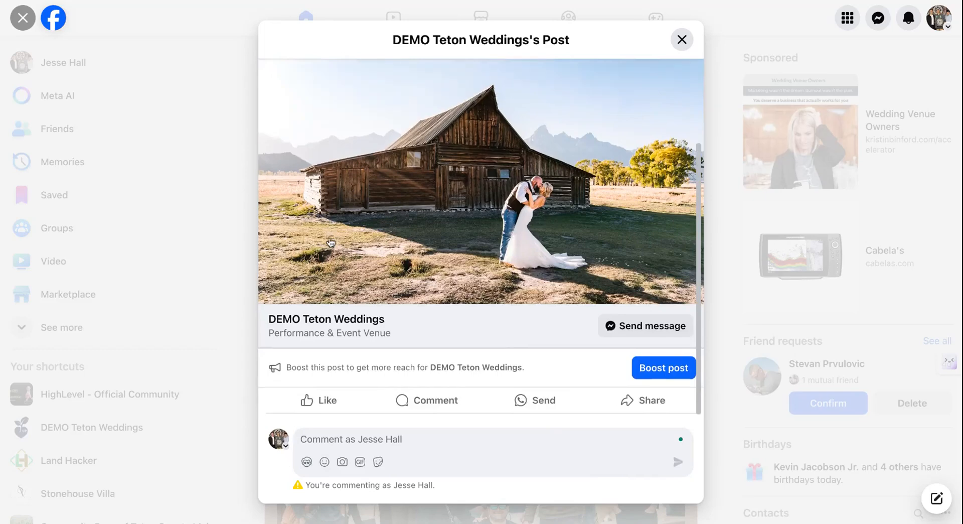
{"action": "scroll", "coordinate": [330, 242], "scroll_direction": "up", "scroll_amount": 3}
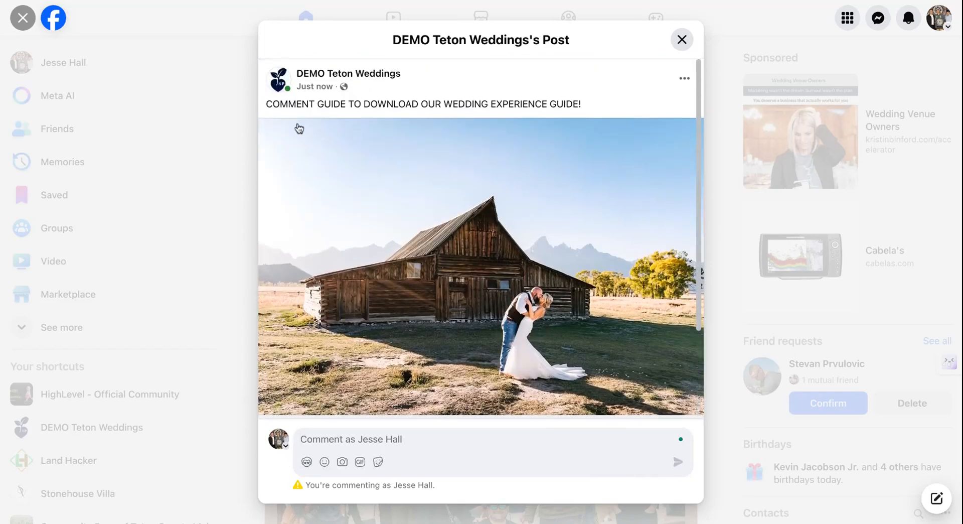
{"action": "left_click_drag", "start_coordinate": [273, 104], "coordinate": [576, 130]}
{"action": "scroll", "coordinate": [577, 132], "scroll_direction": "down", "scroll_amount": 1}
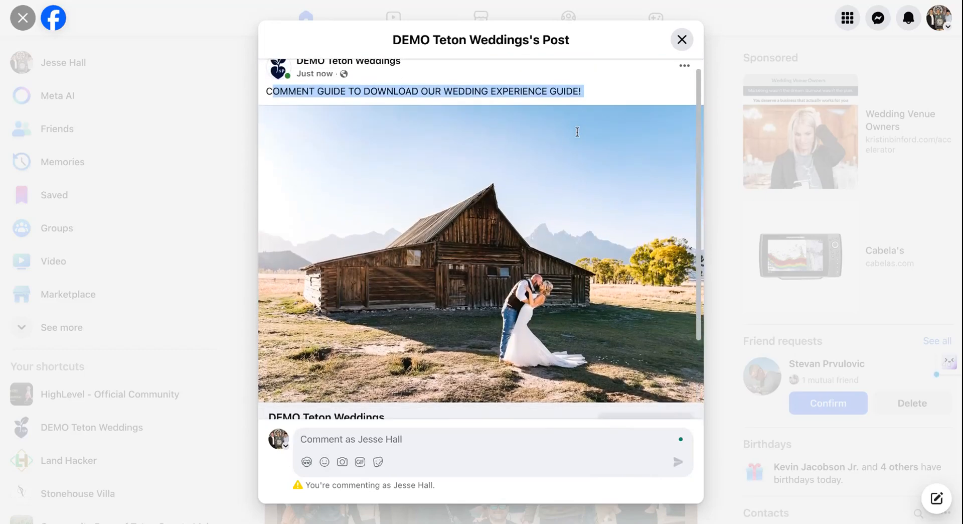
{"action": "scroll", "coordinate": [577, 132], "scroll_direction": "down", "scroll_amount": 1}
{"action": "scroll", "coordinate": [578, 132], "scroll_direction": "up", "scroll_amount": 1}
{"action": "scroll", "coordinate": [393, 414], "scroll_direction": "down", "scroll_amount": 2}
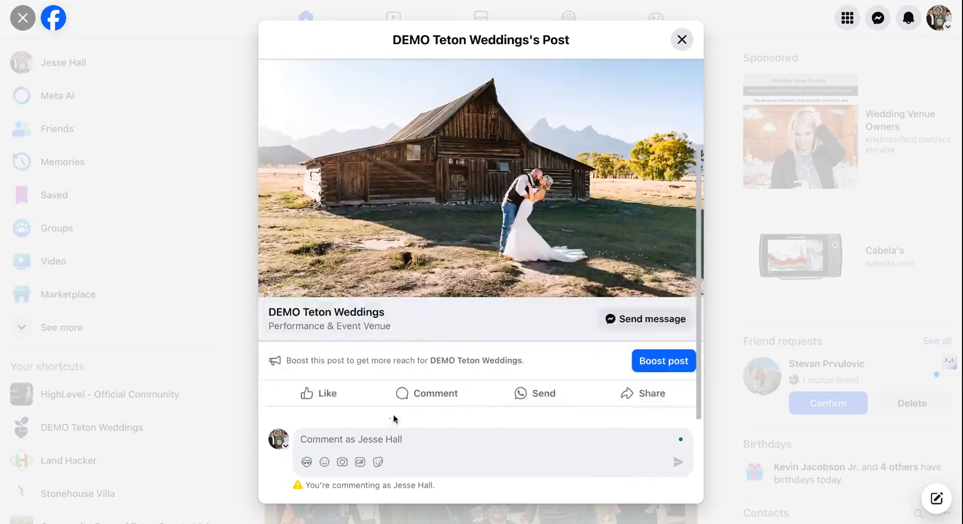
{"action": "left_click", "coordinate": [381, 435]}
{"action": "type", "text": "Guid"}
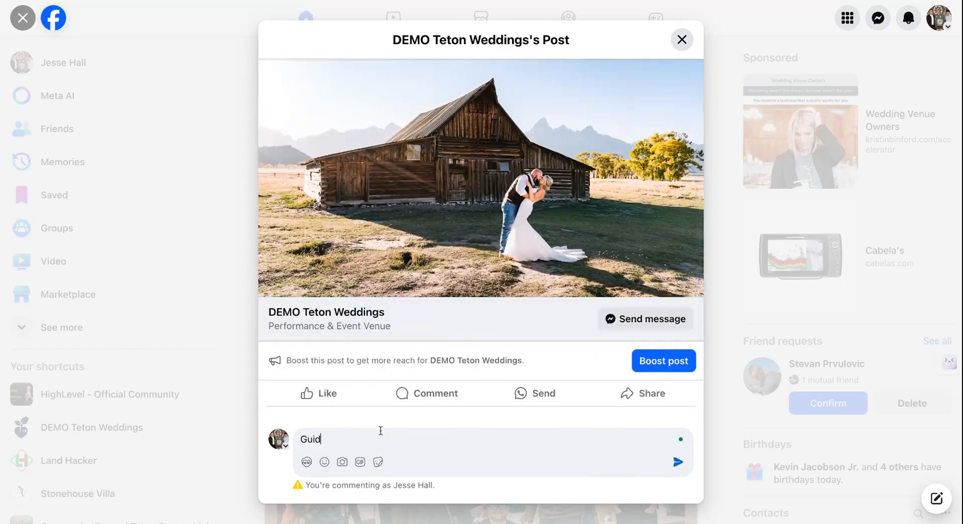
{"action": "key", "text": "BackSpace"}
{"action": "key", "text": "BackSpace"}
{"action": "key", "text": "BackSpace"}
{"action": "type", "text": "UIDE"}
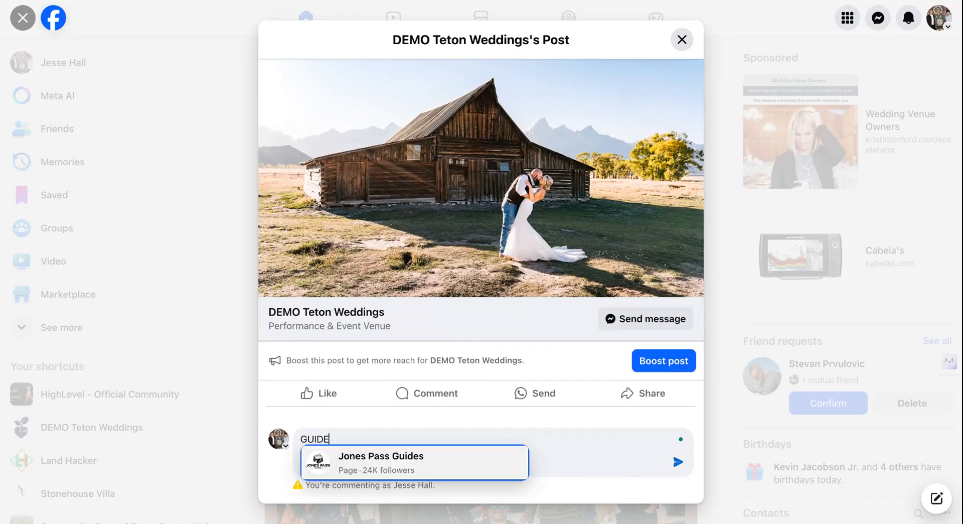
{"action": "key", "text": "Return"}
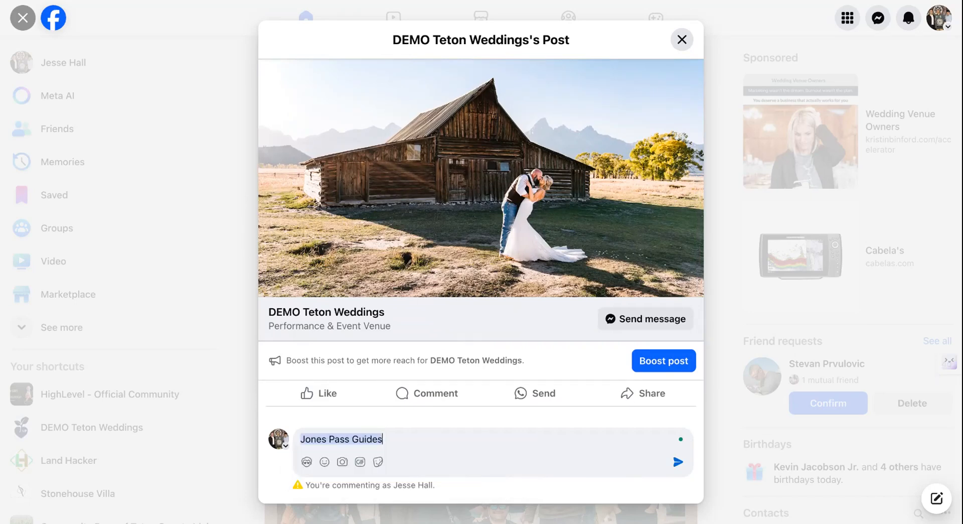
{"action": "key", "text": "BackSpace"}
Step: Post the comment GUIDE on the DEMO Teton Weddings post
{"action": "type", "text": "Gu"}
{"action": "key", "text": "BackSpace"}
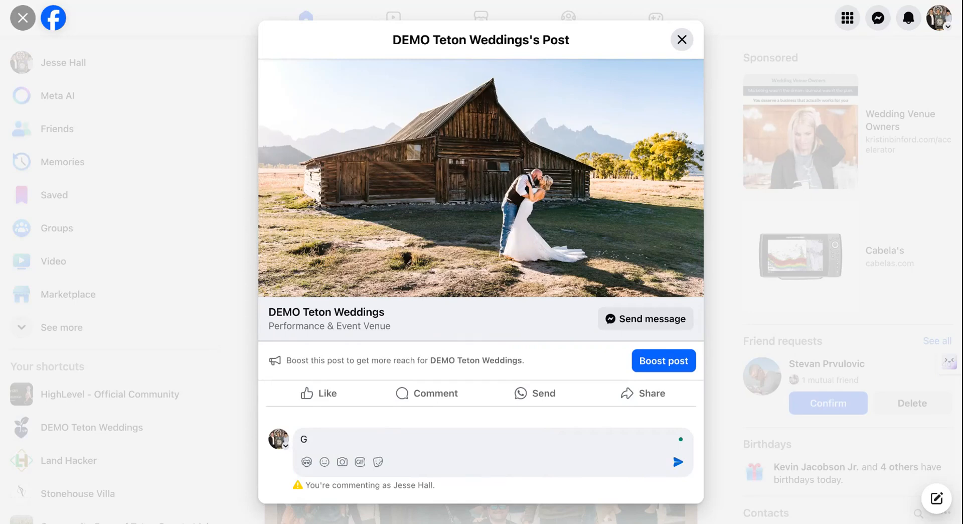
{"action": "type", "text": "UIDE"}
{"action": "left_click", "coordinate": [678, 462]}
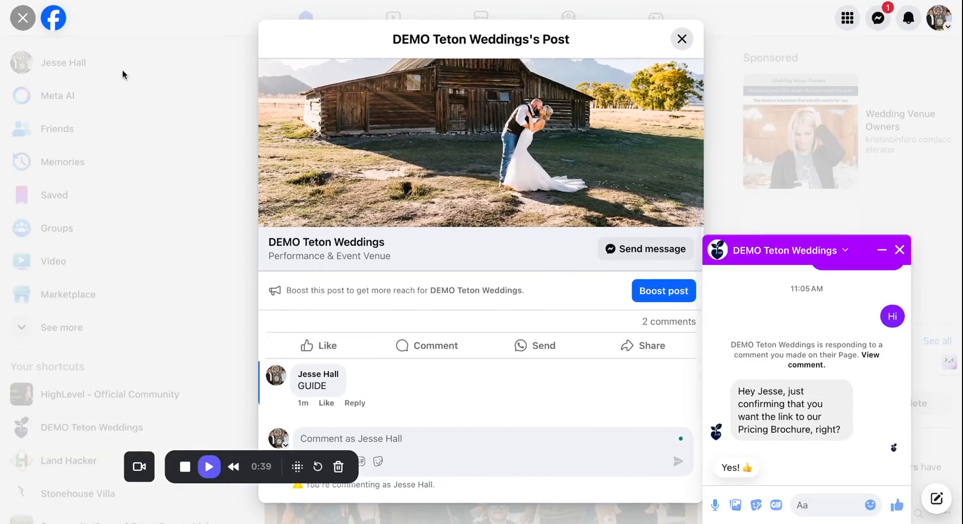
Step: Reload the Facebook post and inspect the page's like and public reply under the GUIDE comment
{"action": "key", "text": "super+r"}
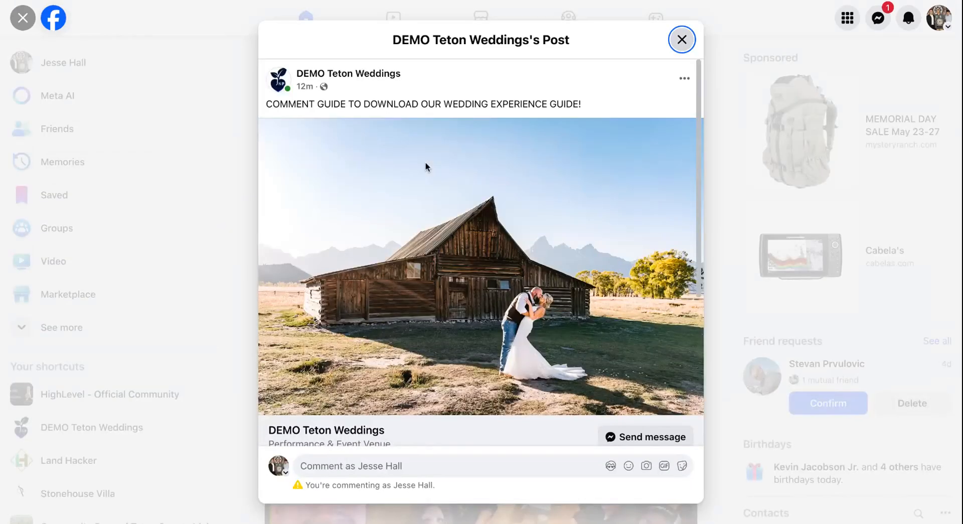
{"action": "scroll", "coordinate": [425, 162], "scroll_direction": "down", "scroll_amount": 5}
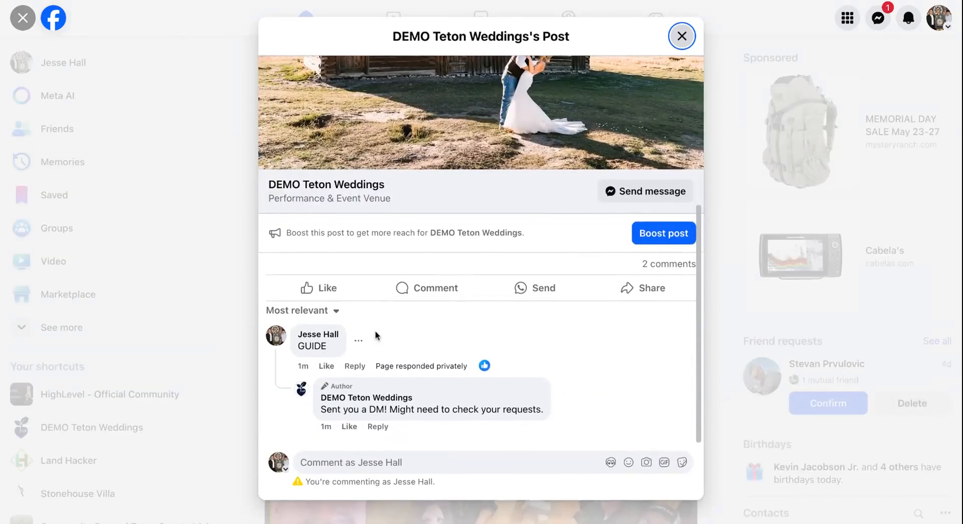
{"action": "left_click", "coordinate": [484, 370]}
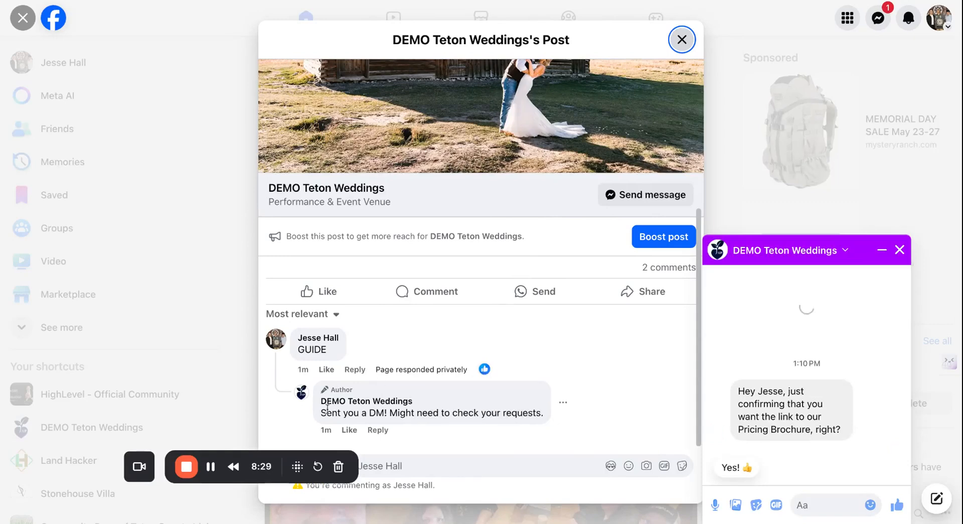
{"action": "left_click_drag", "start_coordinate": [320, 412], "coordinate": [569, 419]}
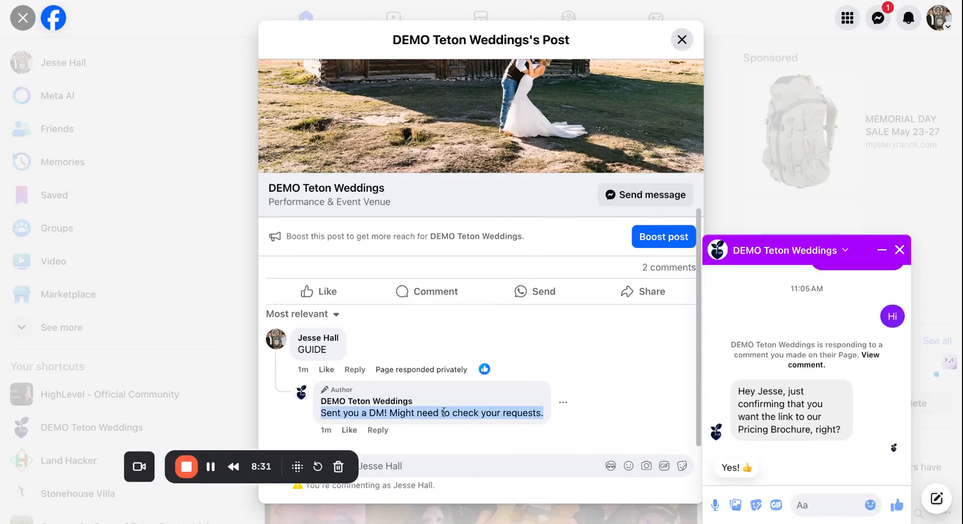